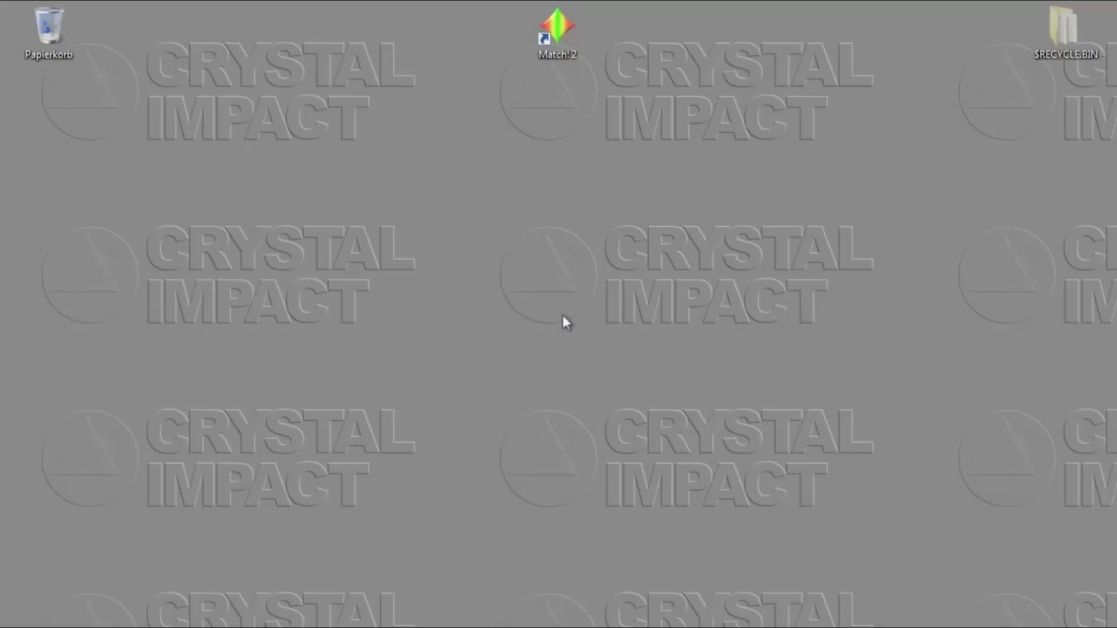
# Step: Launch Match! 2 and import Unknown_mineral_Cu_Ka.dat as X-ray data with the 1.5418740 A (Cu-Ka) wavelength and a 2theta abscissa
pyautogui.doubleClick(562, 30)
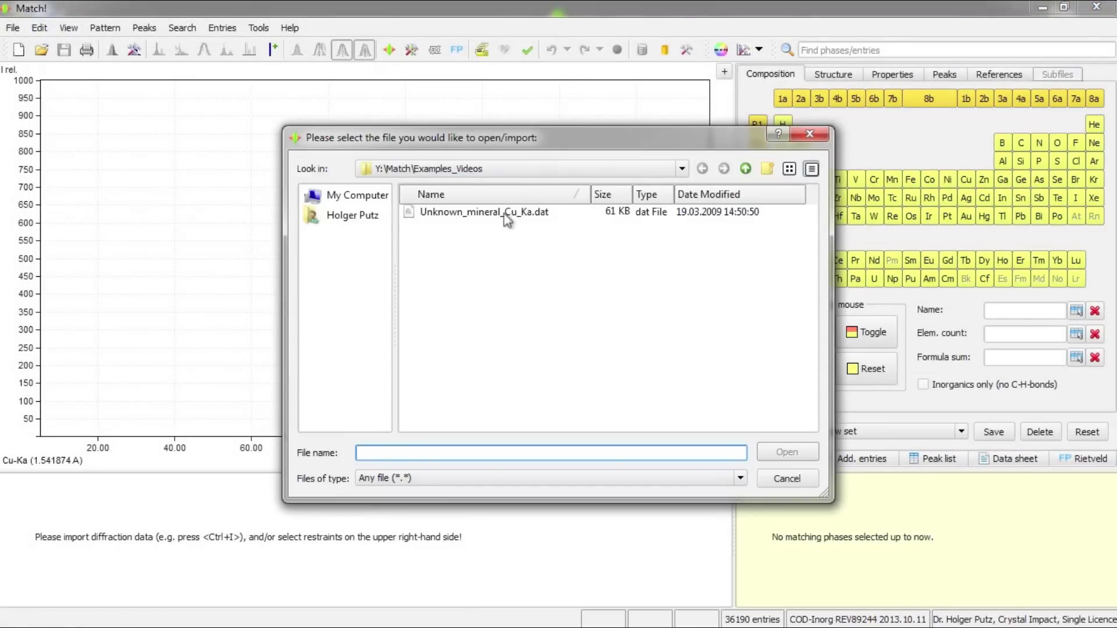
pyautogui.click(504, 214)
pyautogui.click(785, 453)
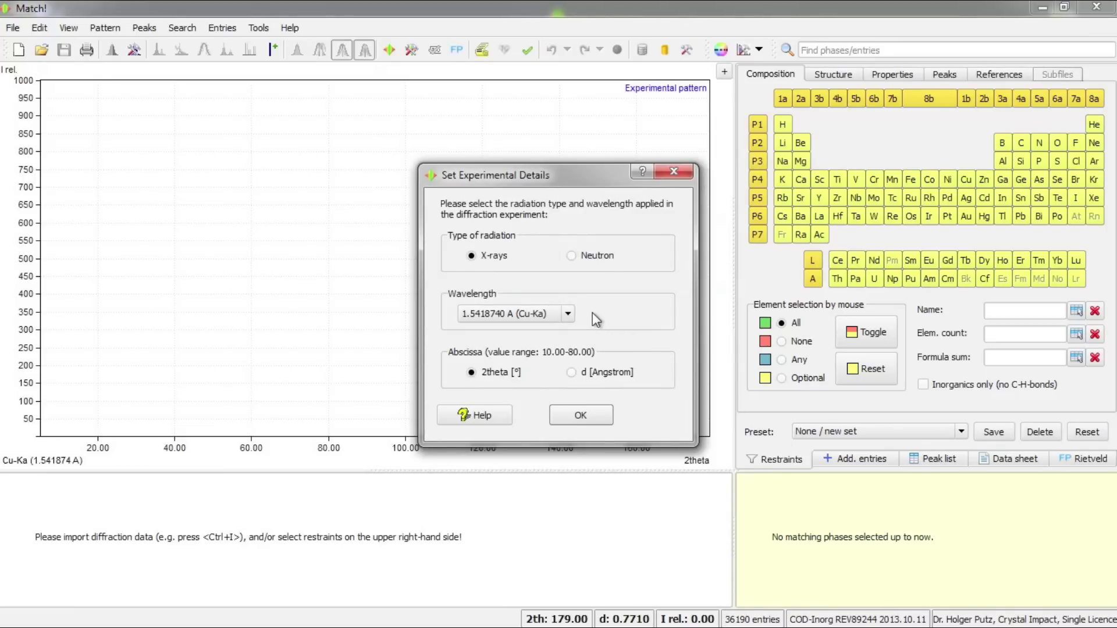
pyautogui.click(579, 415)
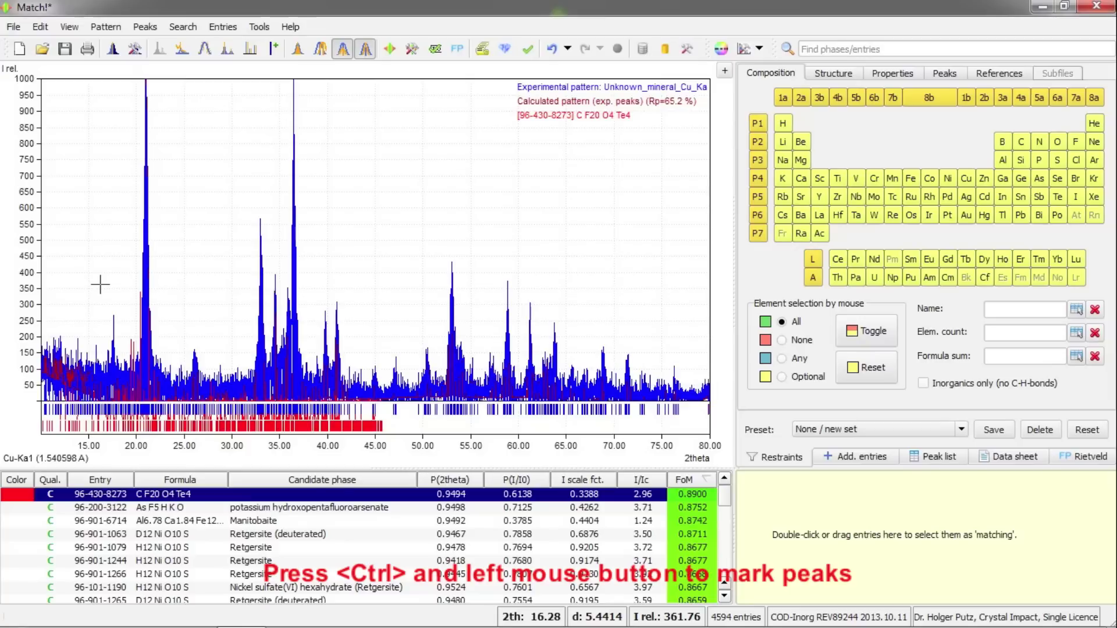
# Step: Mark all peaks between 10° and about 16.3° 2theta in the diffraction pattern and delete them
pyautogui.press('ctrl')
pyautogui.keyDown('ctrl'); pyautogui.click(100, 285); pyautogui.keyUp('ctrl')
pyautogui.moveTo(101, 285); pyautogui.dragTo(40, 301)
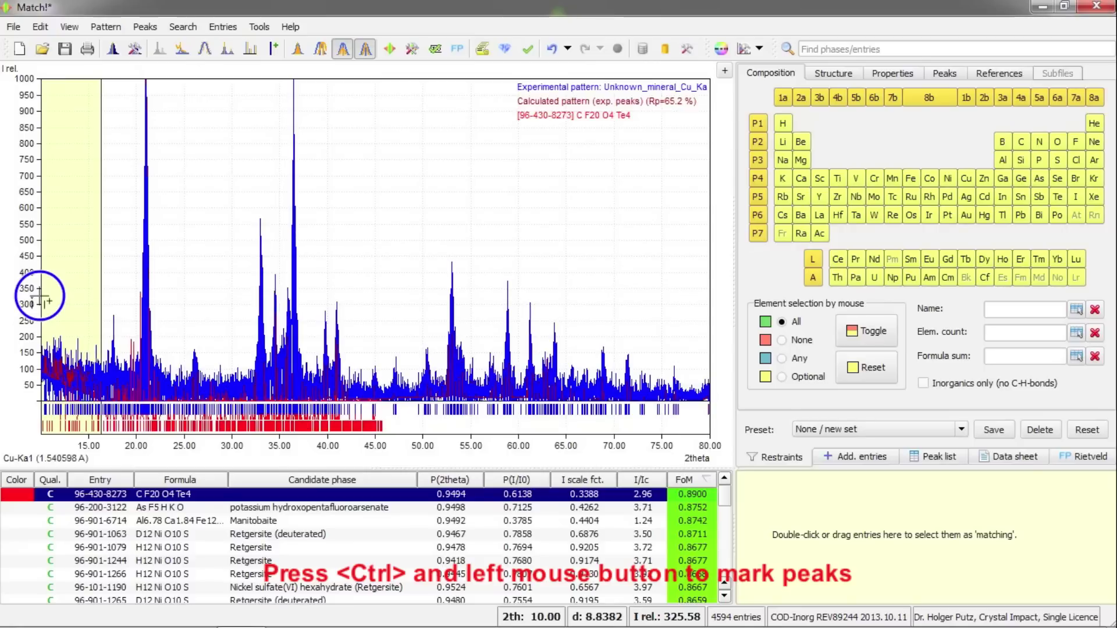
pyautogui.moveTo(40, 301); pyautogui.dragTo(40, 296)
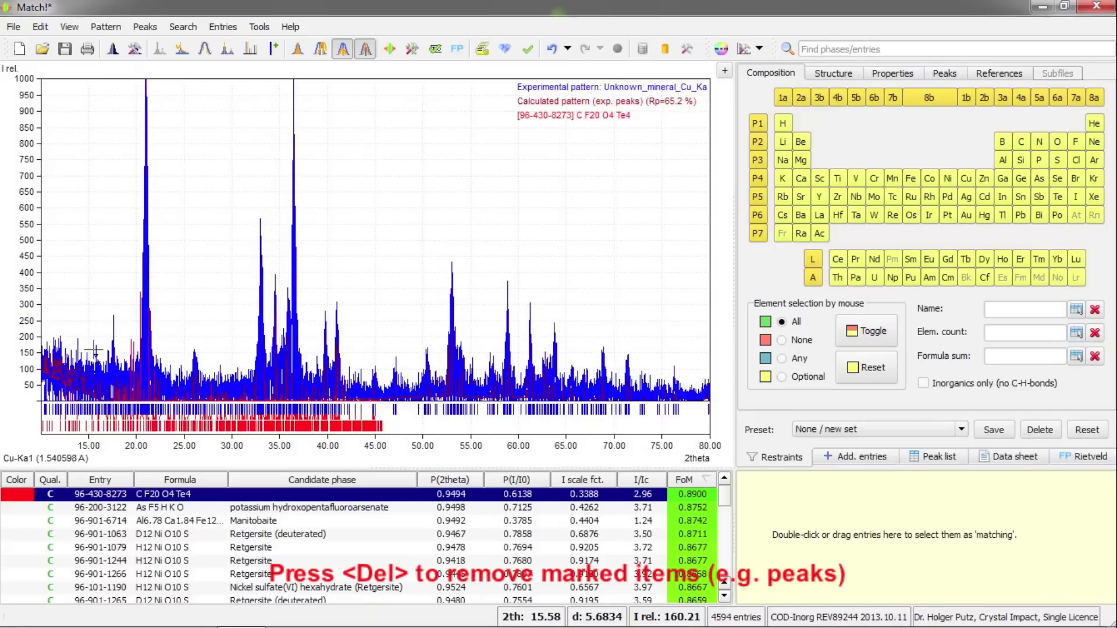
pyautogui.press('Delete')
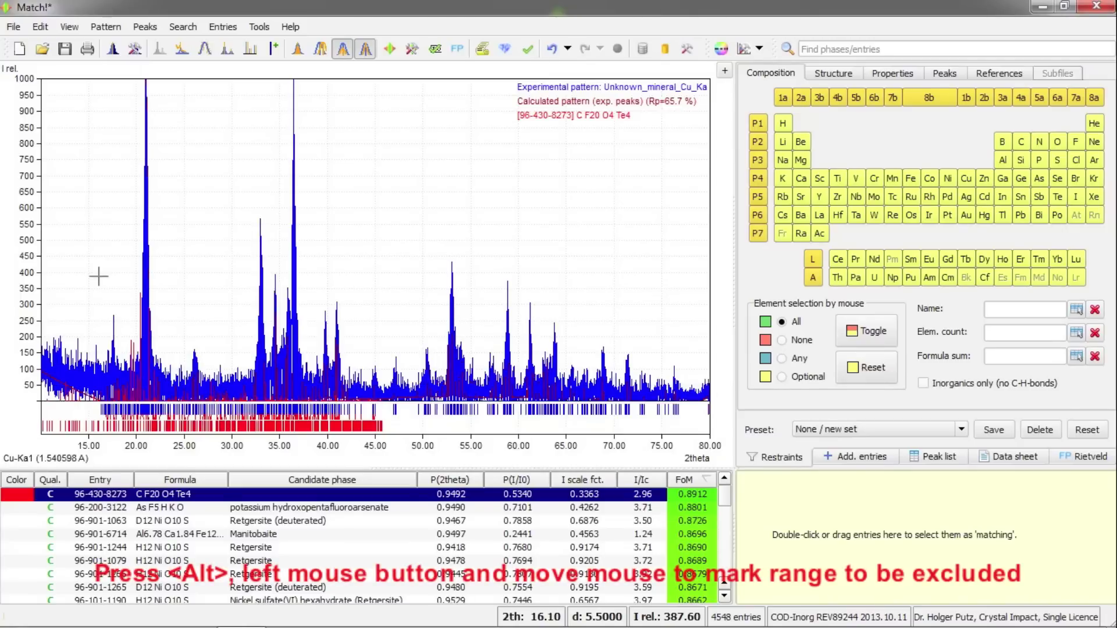
# Step: Exclude the pattern range from 10° to about 16.1° 2theta, and remove that excluded region again
pyautogui.press('alt')
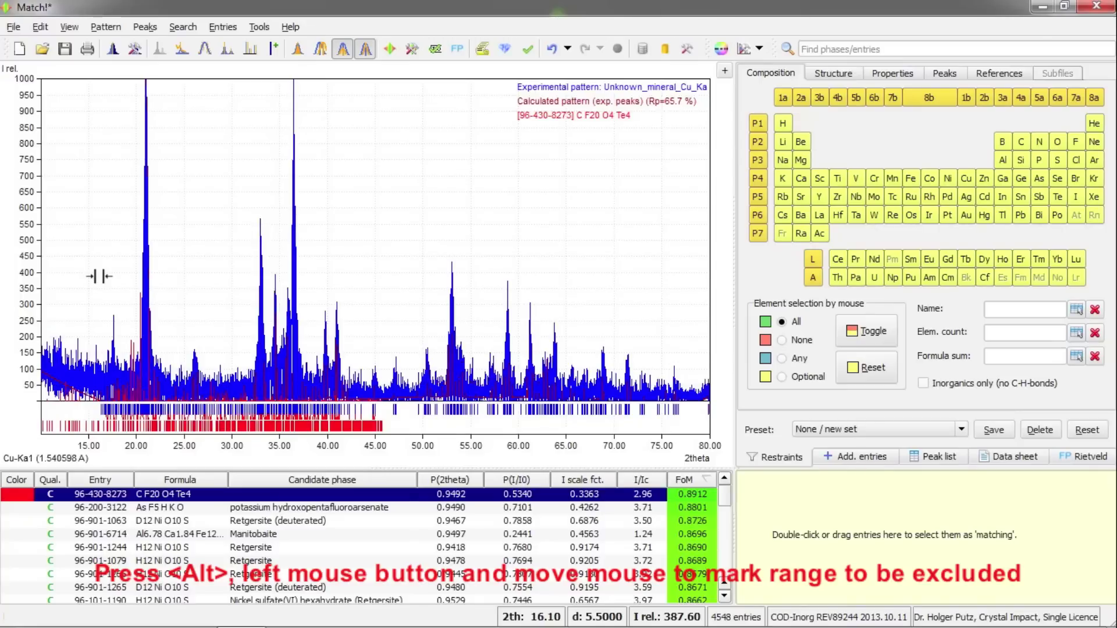
pyautogui.moveTo(99, 276); pyautogui.dragTo(42, 281)
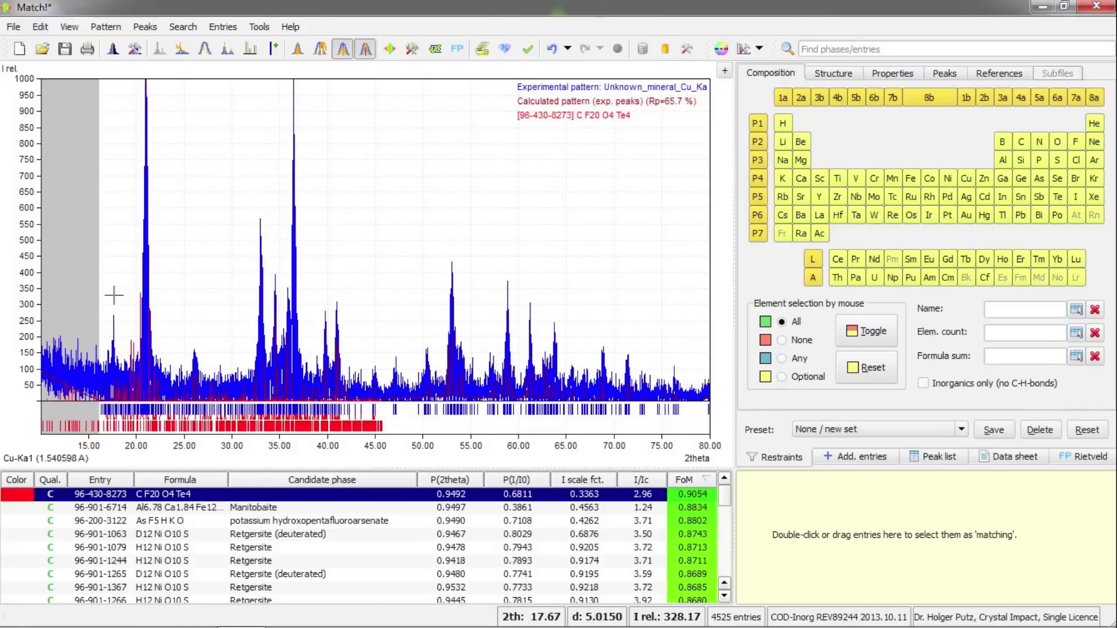
pyautogui.rightClick(72, 262)
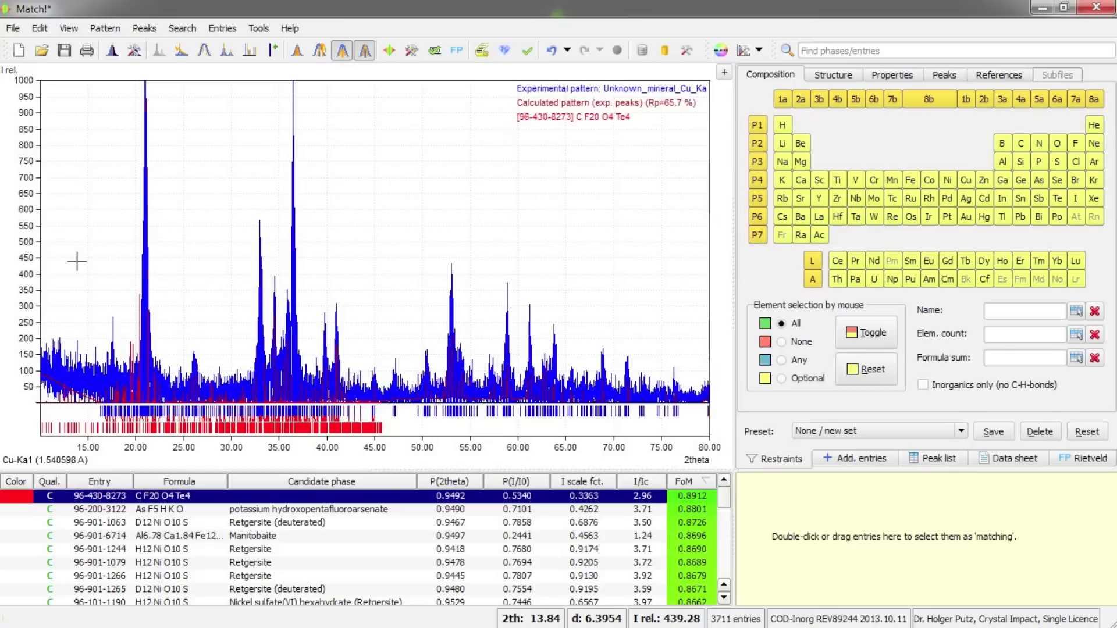
# Step: Create a new empty document, discarding the changes to the current one and dismissing the automatic file import
pyautogui.click(23, 55)
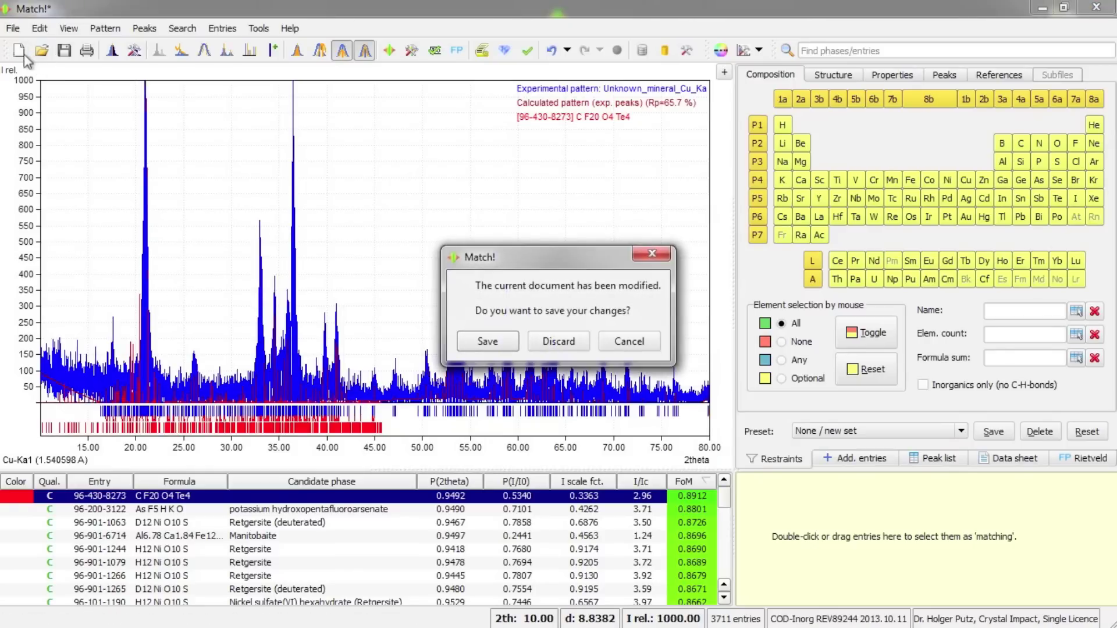
pyautogui.click(546, 342)
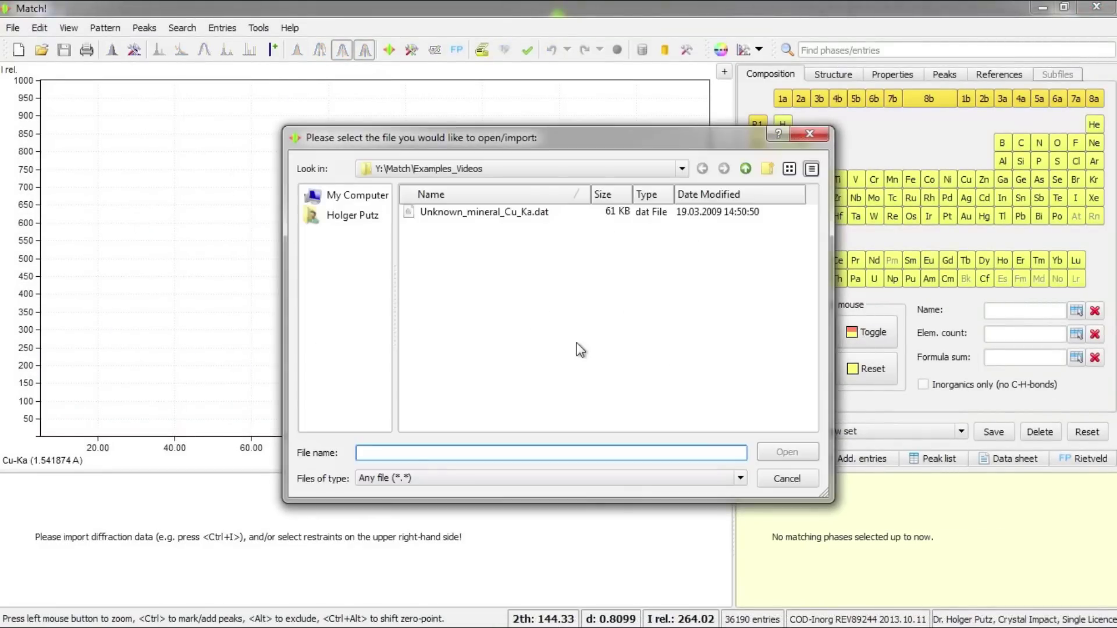
pyautogui.click(780, 480)
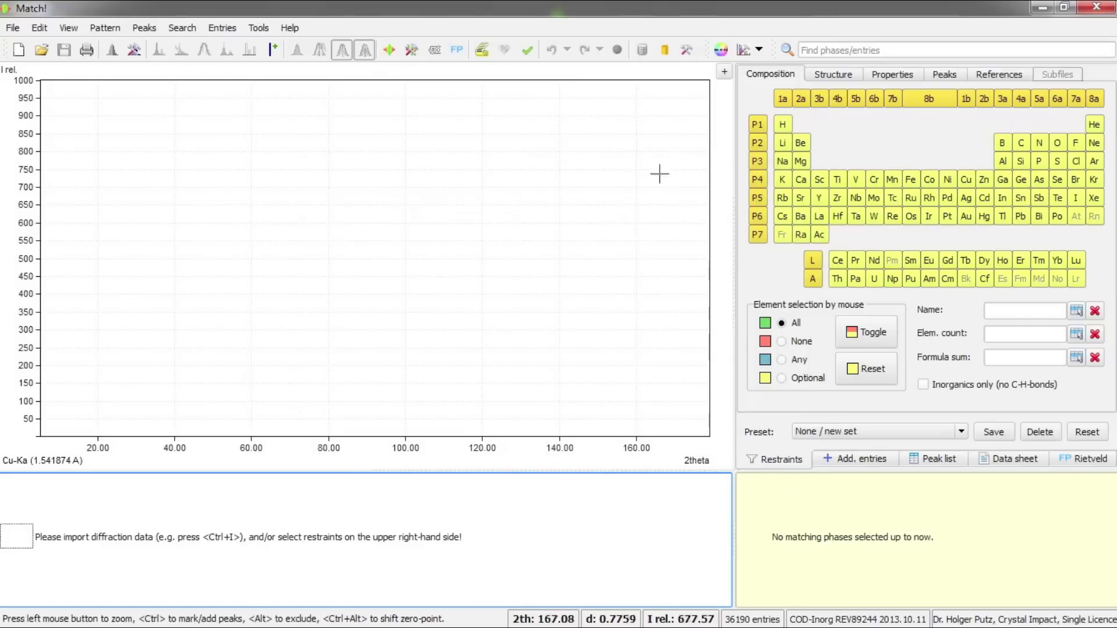
# Step: Set the user level for the program's batch automation options to Expert
pyautogui.click(687, 55)
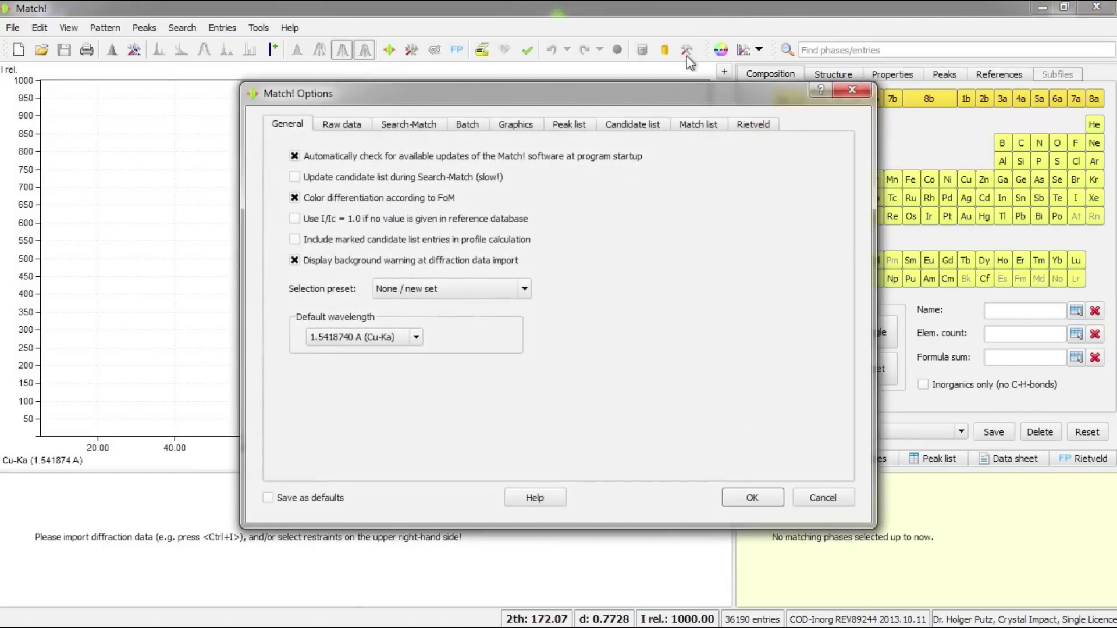
pyautogui.click(469, 128)
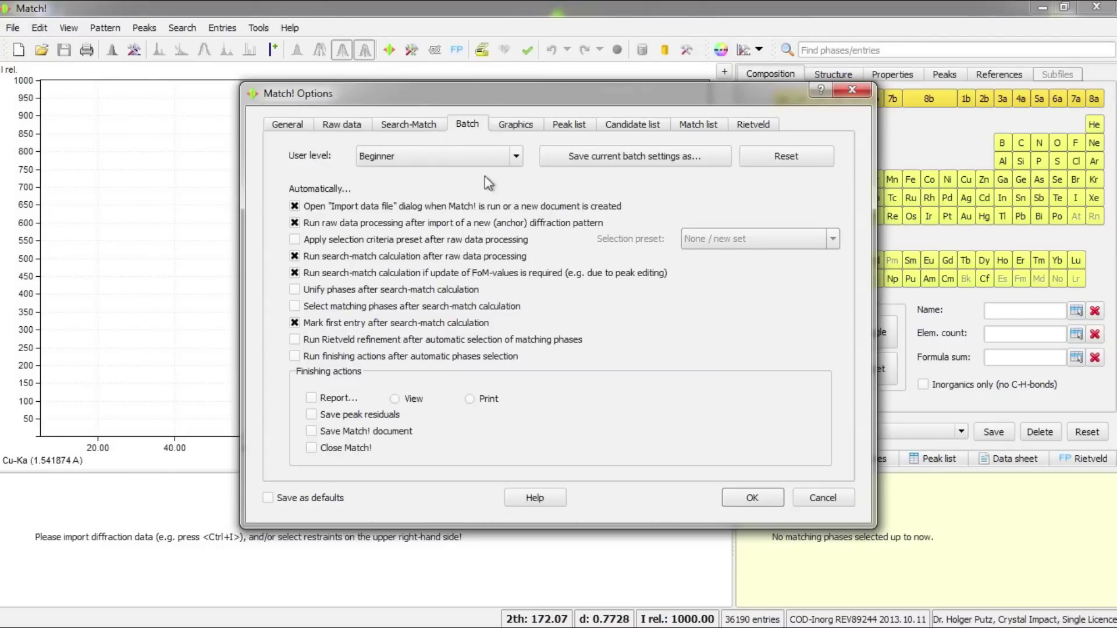
pyautogui.click(516, 157)
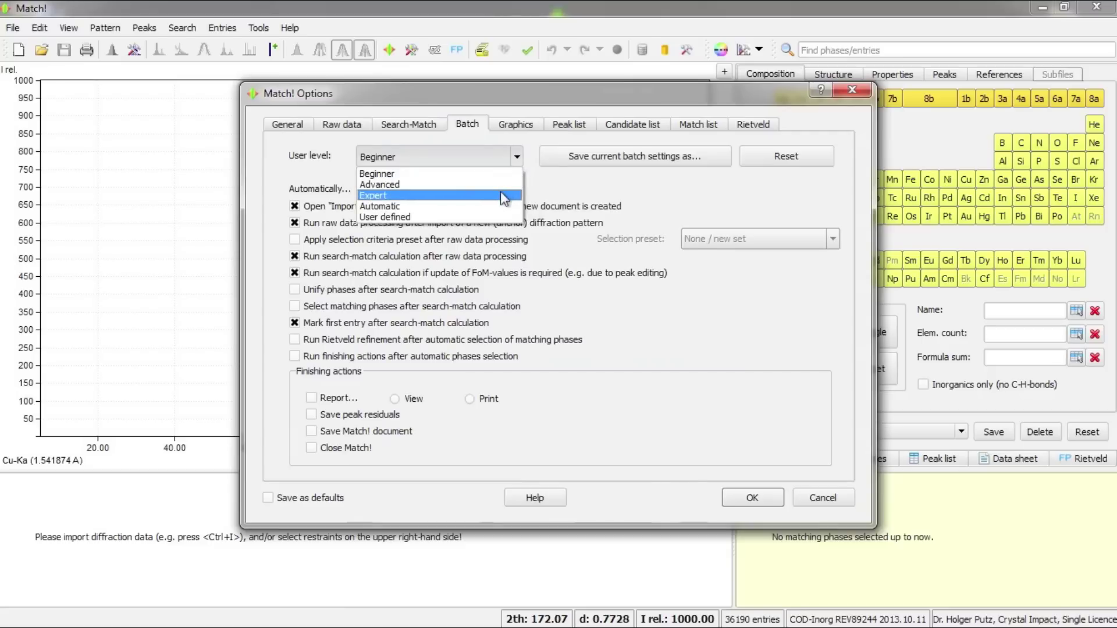
pyautogui.click(503, 196)
pyautogui.click(751, 497)
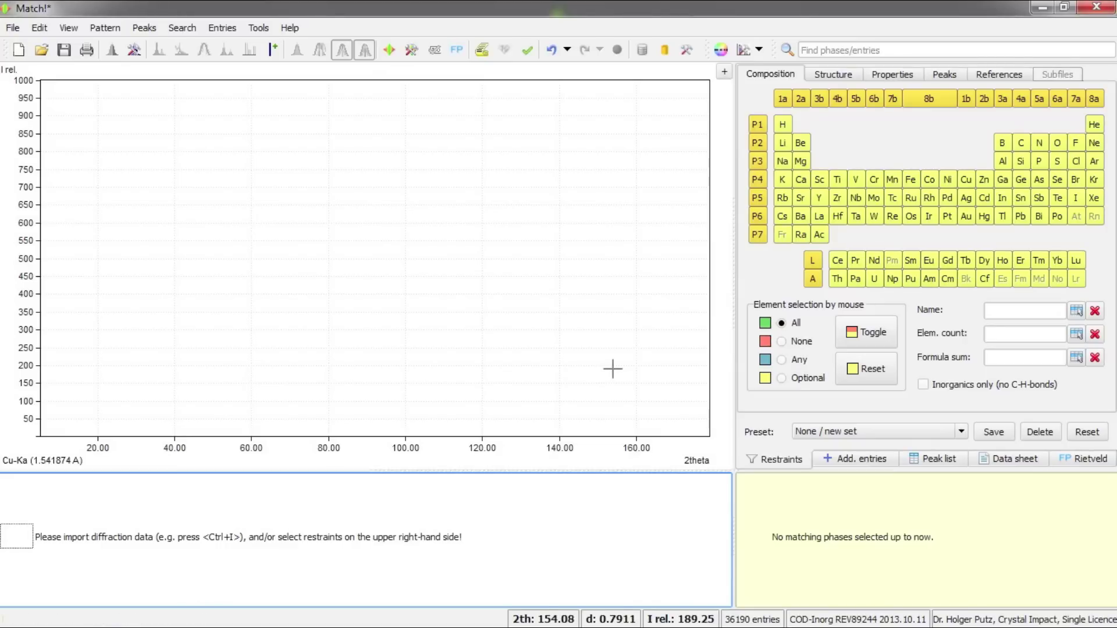
# Step: Insert the diffraction data file Unknown_mineral_Cu_Ka.dat and accept the proposed experimental details
pyautogui.click(724, 76)
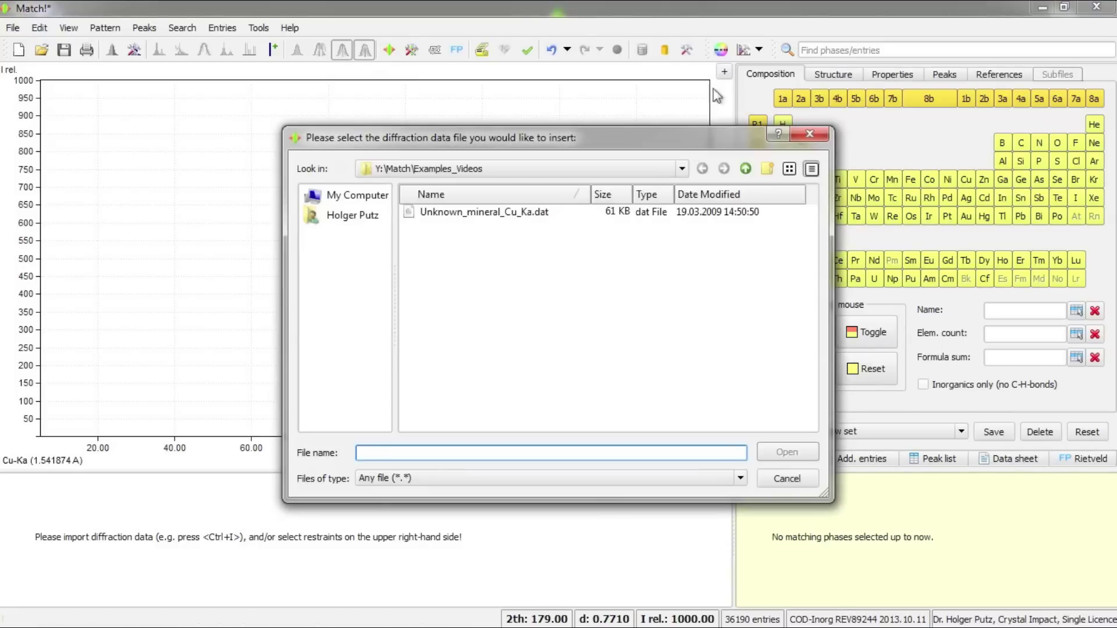
pyautogui.click(482, 215)
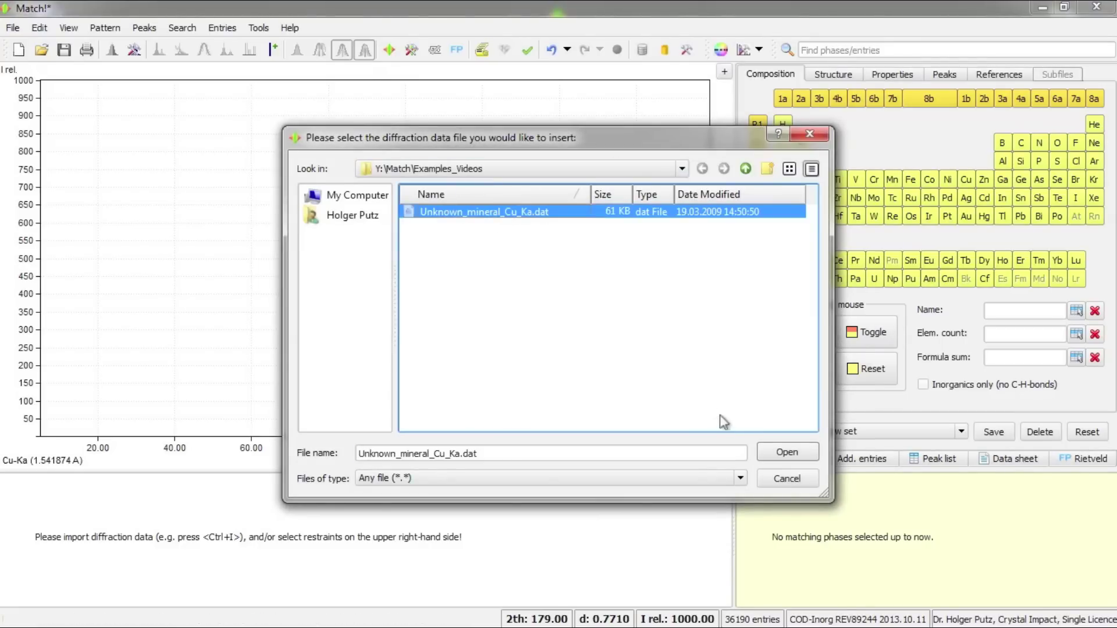
pyautogui.click(784, 455)
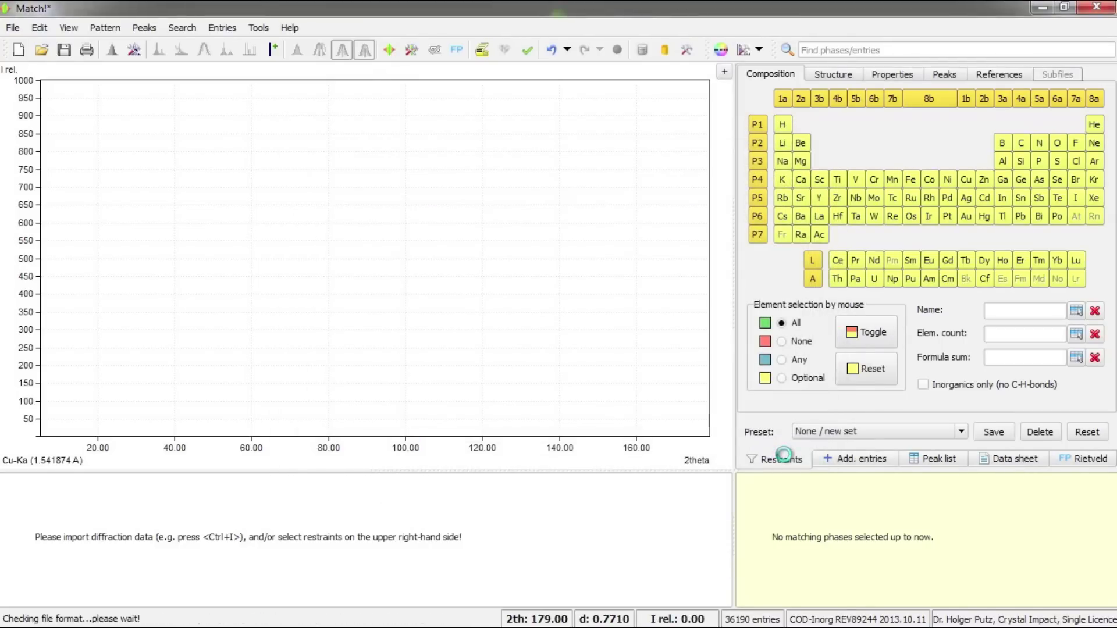
pyautogui.click(574, 417)
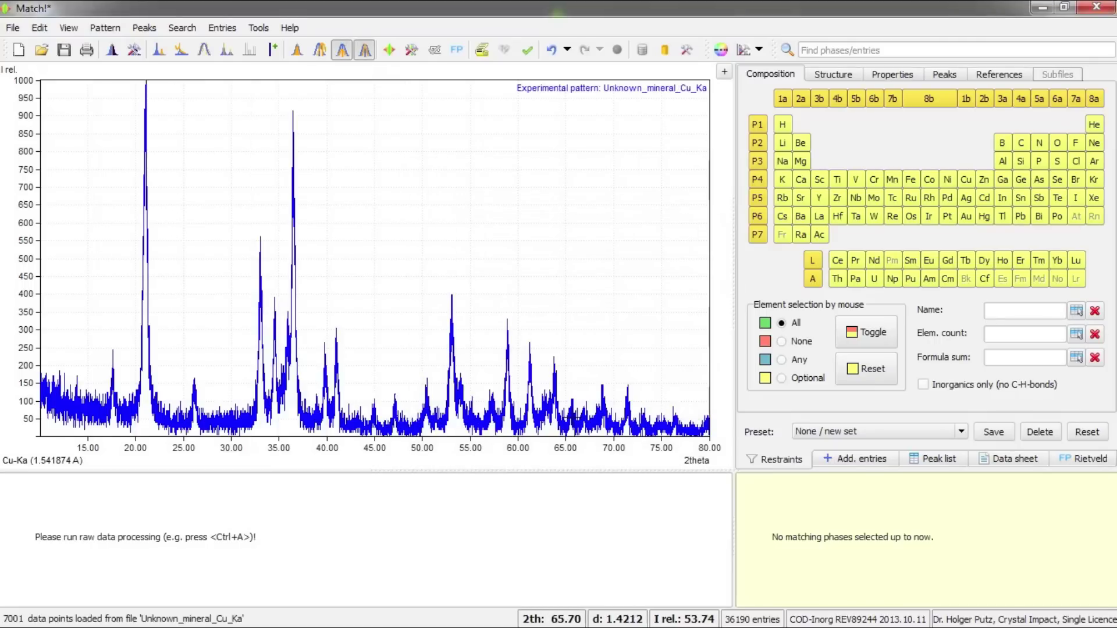
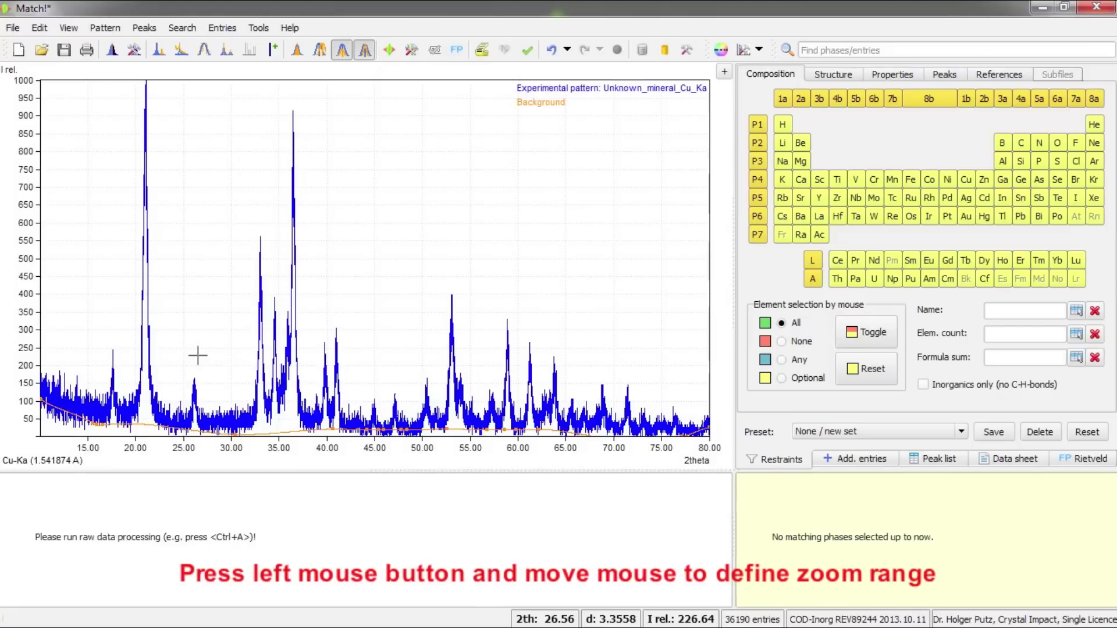
# Step: Examine the background curve in the low-angle part of the diffraction pattern at several magnifications
pyautogui.click(204, 343)
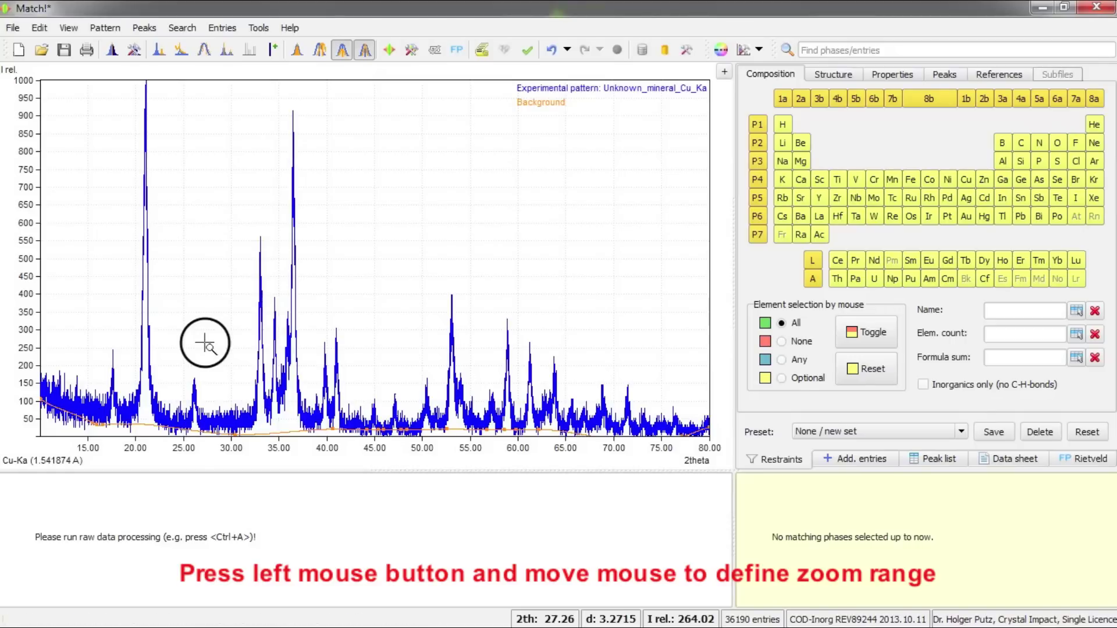
pyautogui.moveTo(204, 343); pyautogui.dragTo(45, 436)
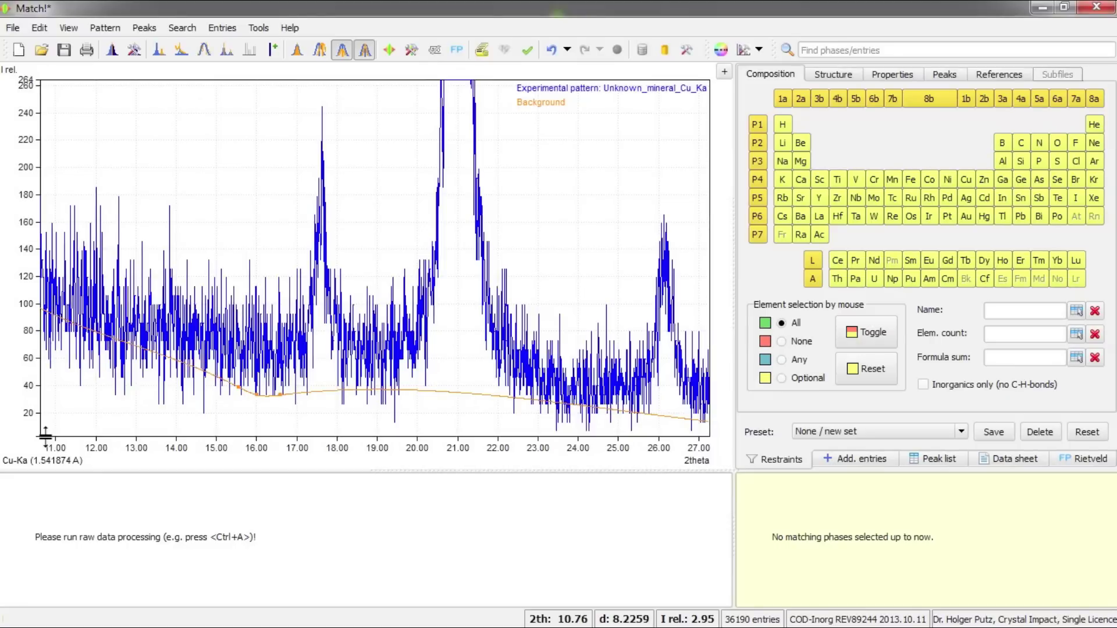
pyautogui.doubleClick(91, 407)
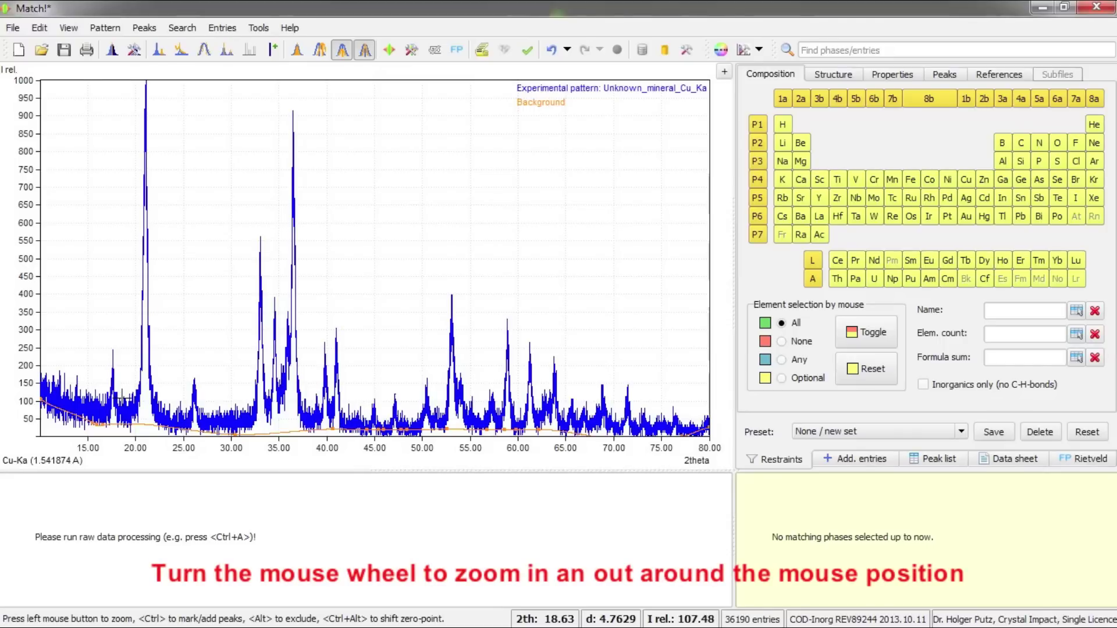
pyautogui.scroll(4, 123, 398)
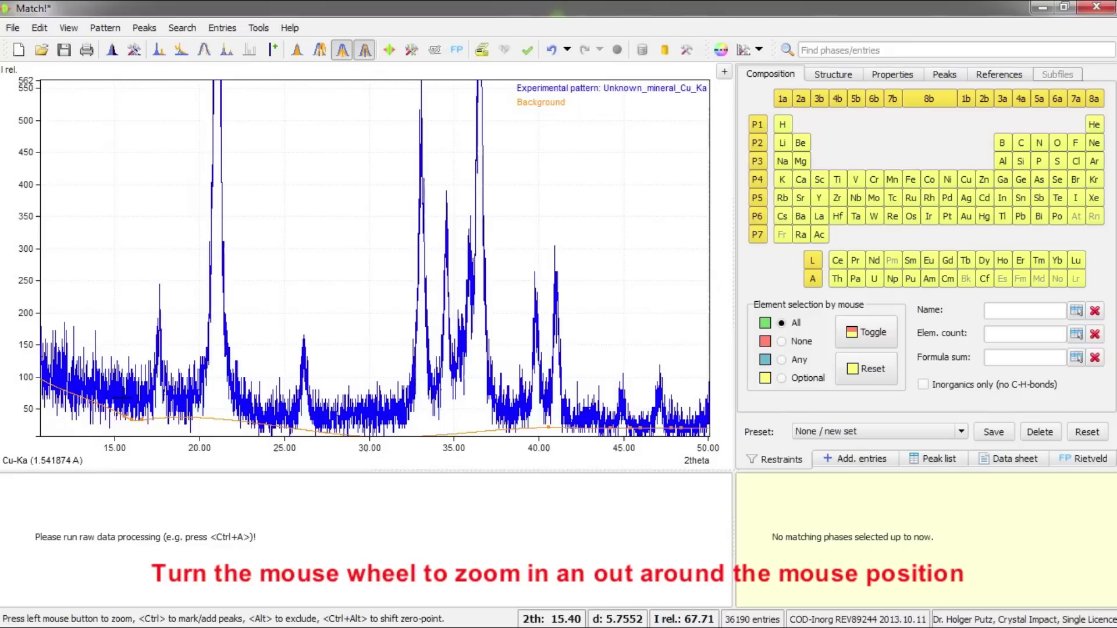
pyautogui.scroll(2, 123, 398)
pyautogui.scroll(-3, 124, 397)
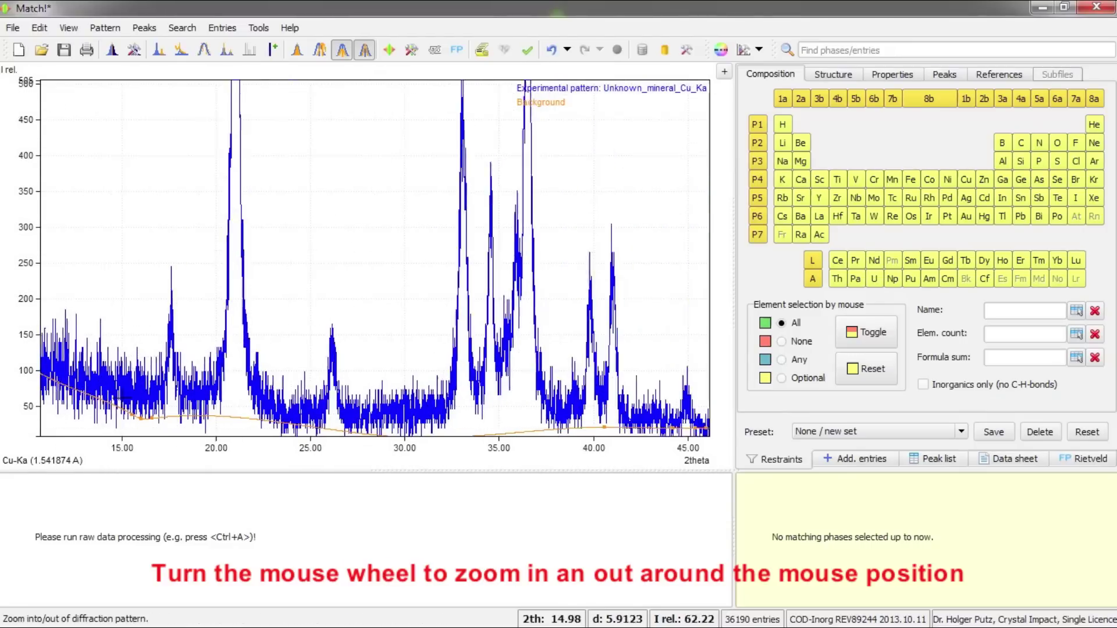
pyautogui.scroll(2, 123, 398)
pyautogui.scroll(-3, 122, 398)
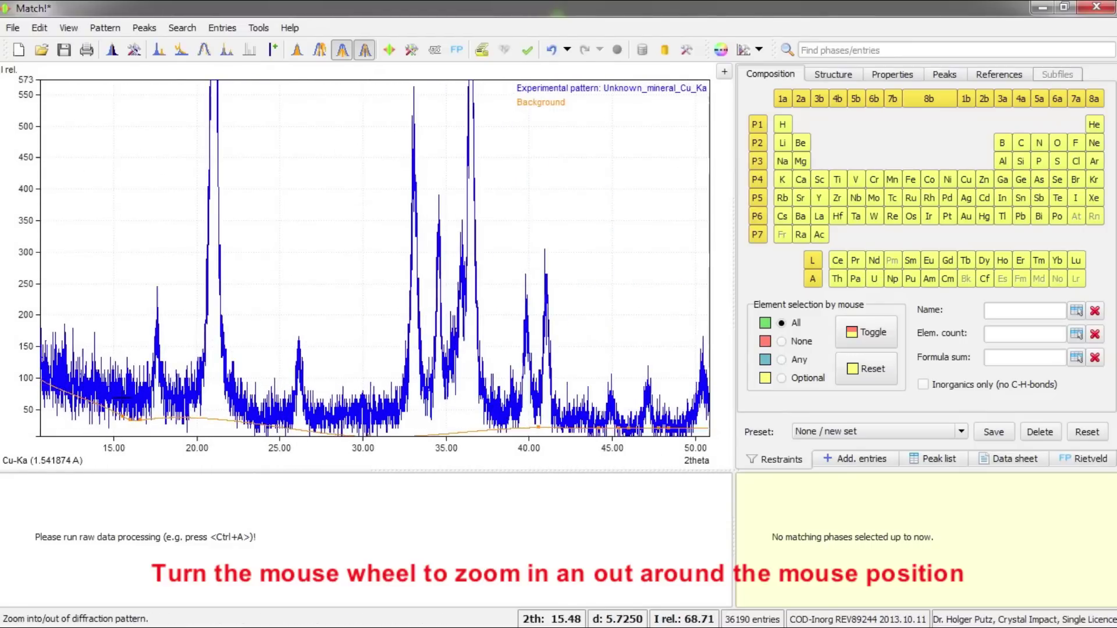
pyautogui.rightClick(167, 379)
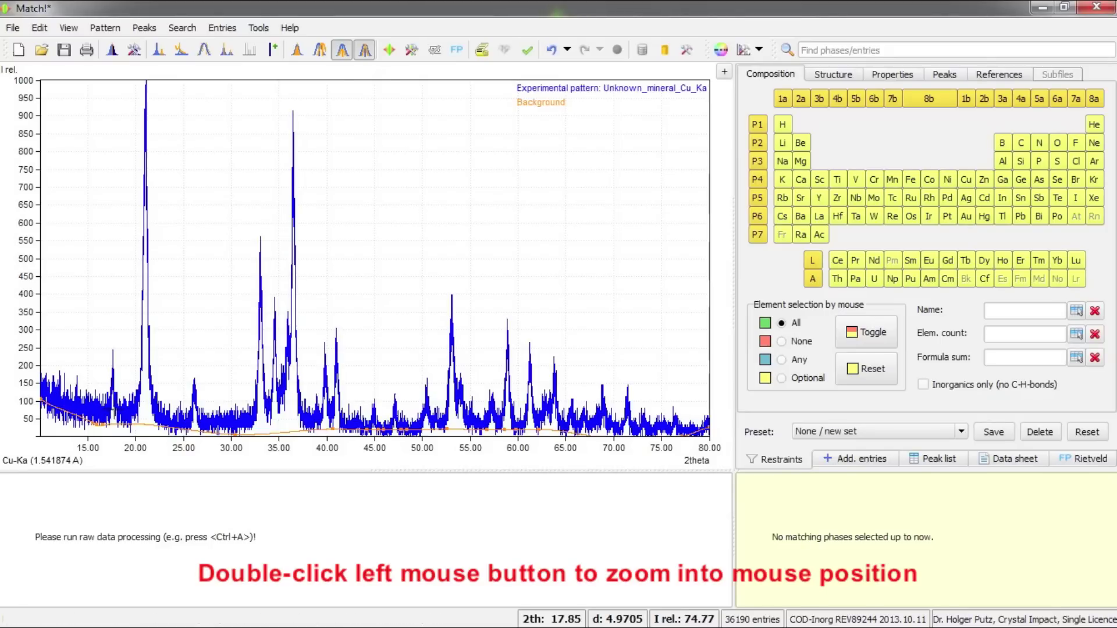
# Step: Move the background control point near 21.8° 2theta to about 23.5°, and delete the control point near 16.4°
pyautogui.doubleClick(115, 410)
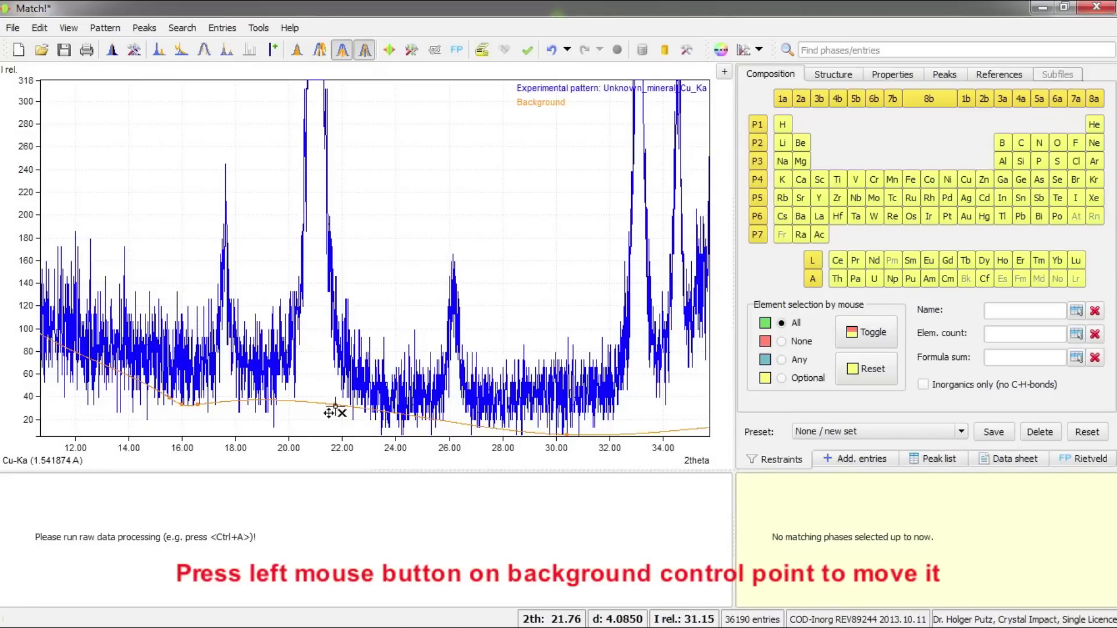
pyautogui.moveTo(336, 406); pyautogui.dragTo(383, 431)
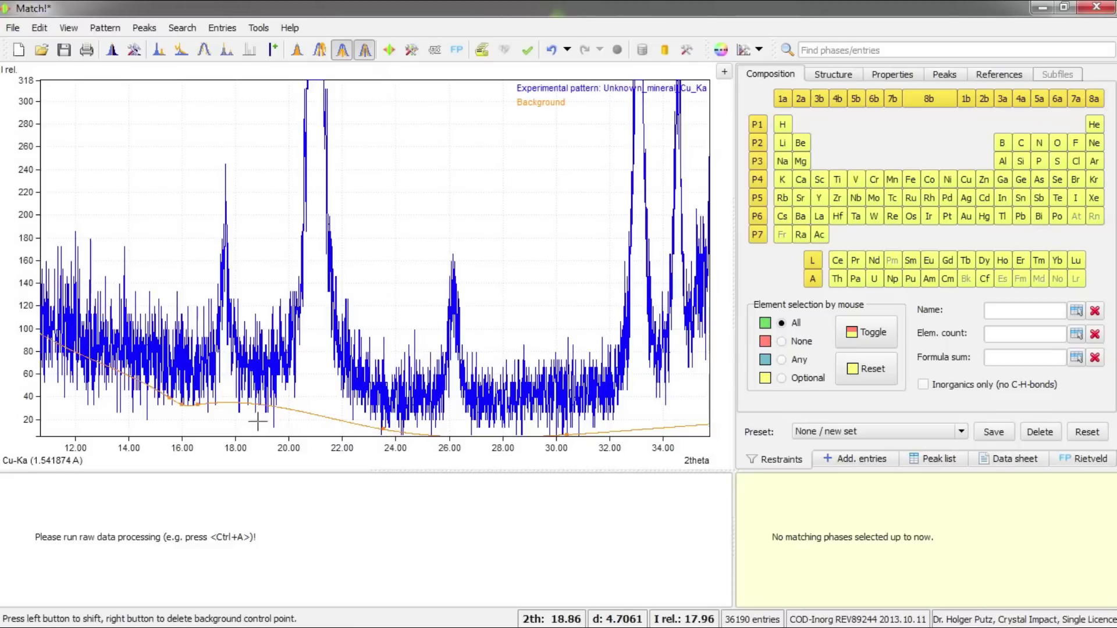
pyautogui.rightClick(193, 410)
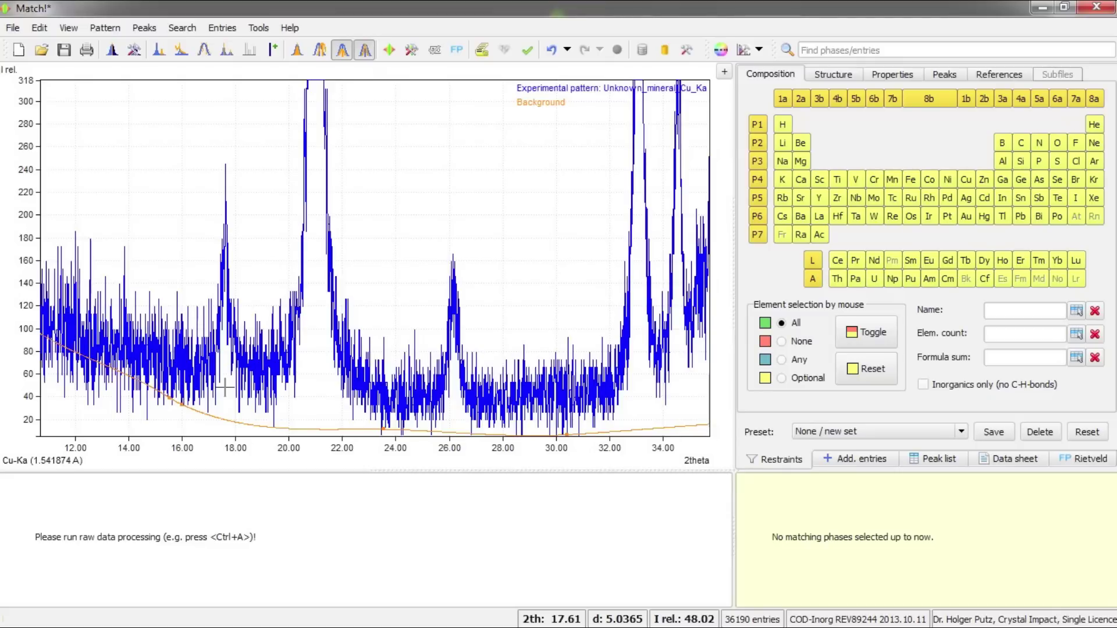
# Step: Add new peaks manually on the pattern's maxima at about 17.6°, 21.0° and 26.2° 2theta
pyautogui.hotkey('ctrl', 'x')
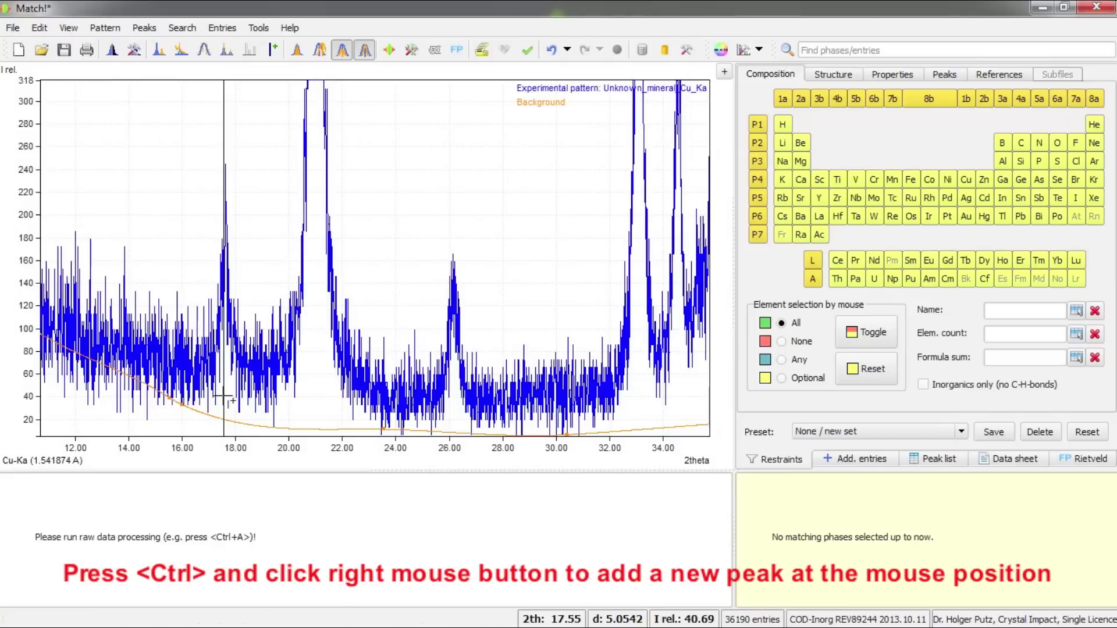
pyautogui.rightClick(224, 397)
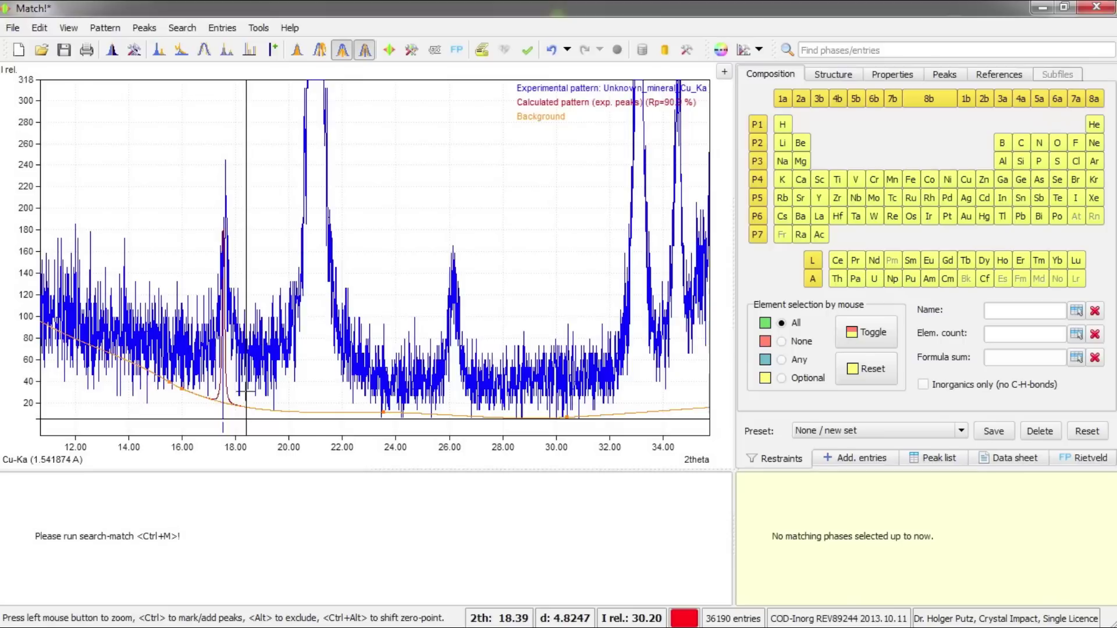
pyautogui.keyDown('ctrl'); pyautogui.rightClick(315, 402); pyautogui.keyUp('ctrl')
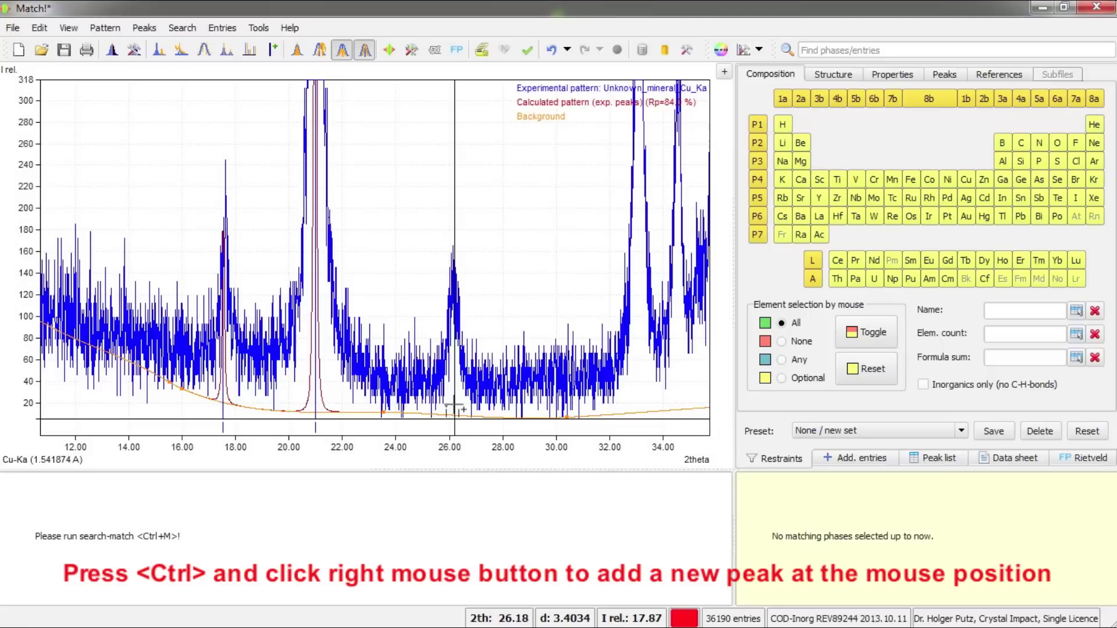
pyautogui.keyDown('ctrl'); pyautogui.rightClick(454, 406); pyautogui.keyUp('ctrl')
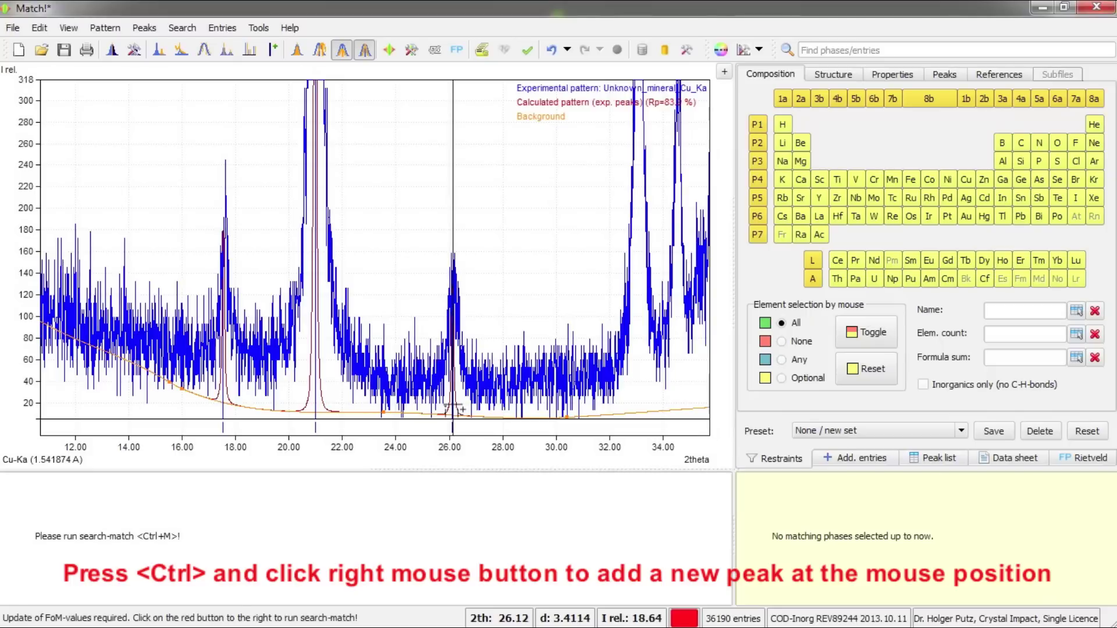
# Step: Add new peaks on the pattern's maxima at about 33.0°, 34.5°, 35.9° and 36.5° 2theta
pyautogui.keyDown('ctrl'); pyautogui.rightClick(637, 410); pyautogui.keyUp('ctrl')
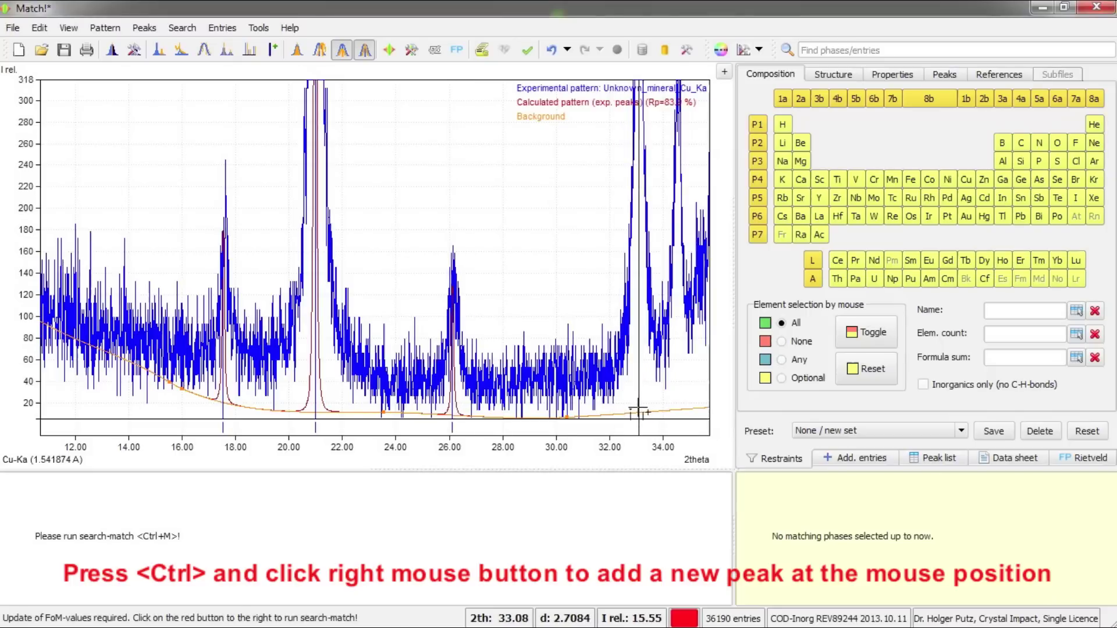
pyautogui.keyDown('ctrl'); pyautogui.rightClick(678, 411); pyautogui.keyUp('ctrl')
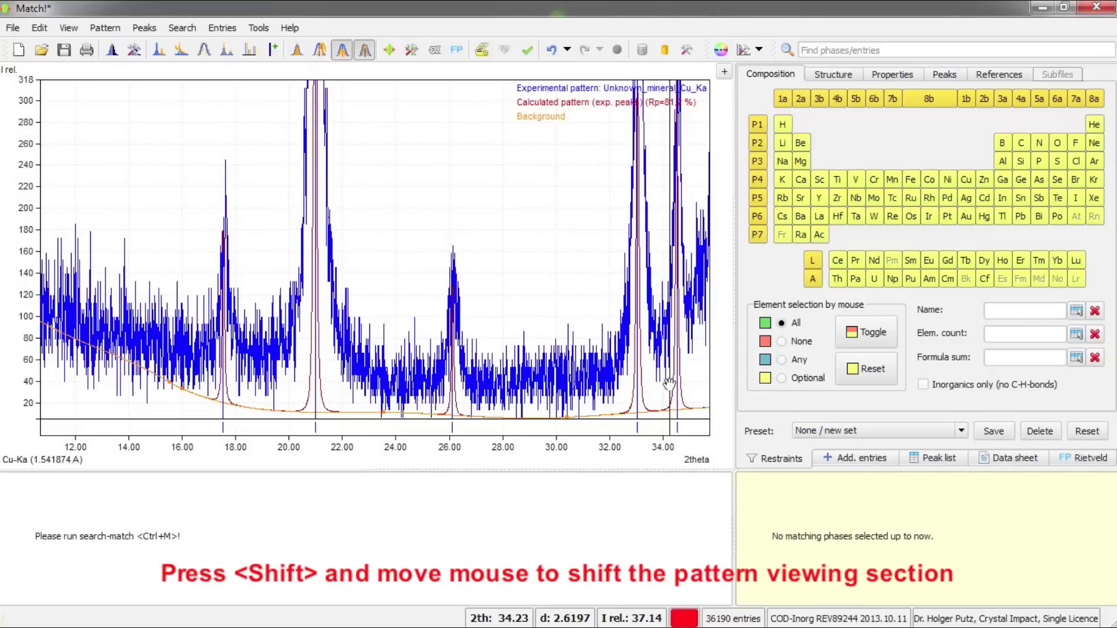
pyautogui.press('shift')
pyautogui.moveTo(450, 387)
pyautogui.moveTo(450, 415)
pyautogui.moveTo(335, 377)
pyautogui.moveTo(208, 368)
pyautogui.moveTo(140, 365)
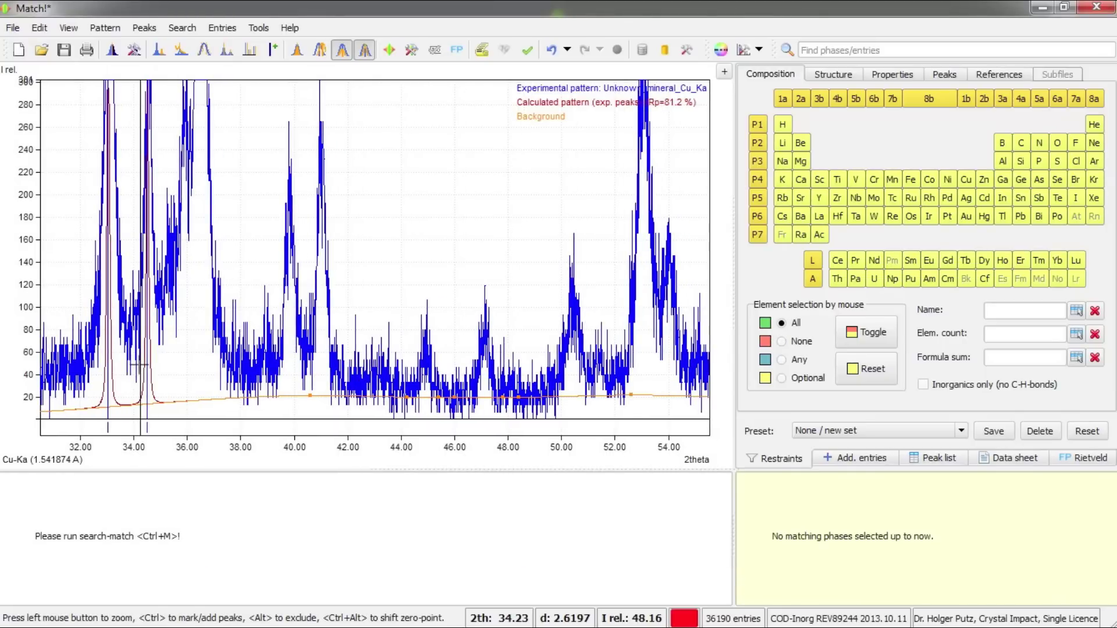
pyautogui.keyDown('ctrl'); pyautogui.rightClick(184, 380); pyautogui.keyUp('ctrl')
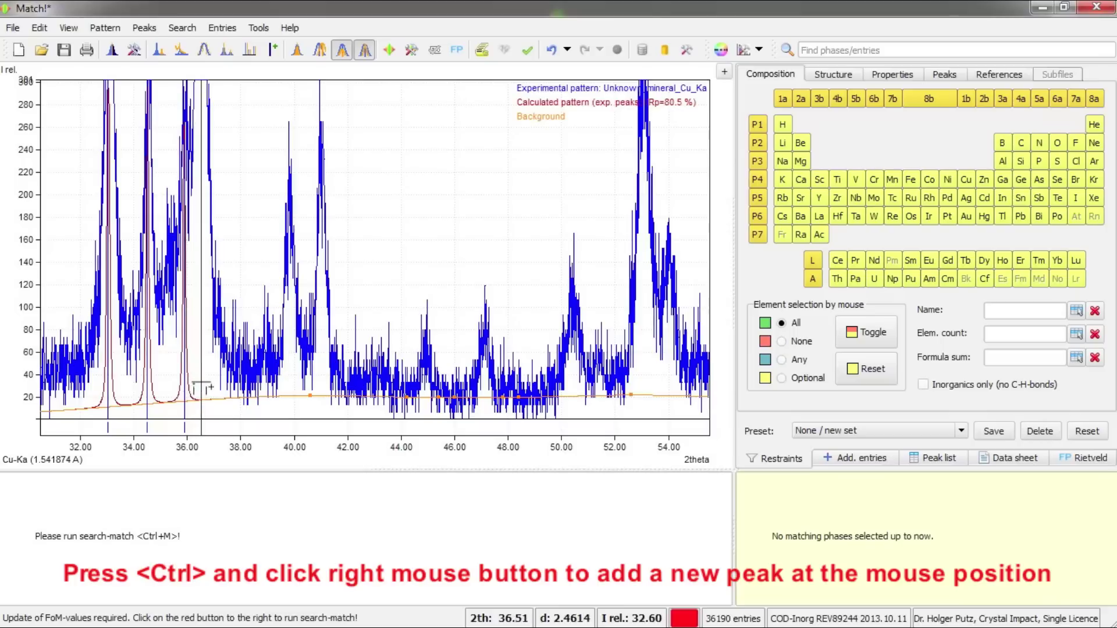
pyautogui.keyDown('ctrl'); pyautogui.rightClick(200, 388); pyautogui.keyUp('ctrl')
# Step: Add new peaks on the maxima at about 39.8°, 41.0°, 44.9°, 47.1°, 50.4°, 53.0° and 54.0° 2theta
pyautogui.keyDown('ctrl'); pyautogui.rightClick(289, 416); pyautogui.keyUp('ctrl')
pyautogui.keyDown('ctrl'); pyautogui.rightClick(322, 417); pyautogui.keyUp('ctrl')
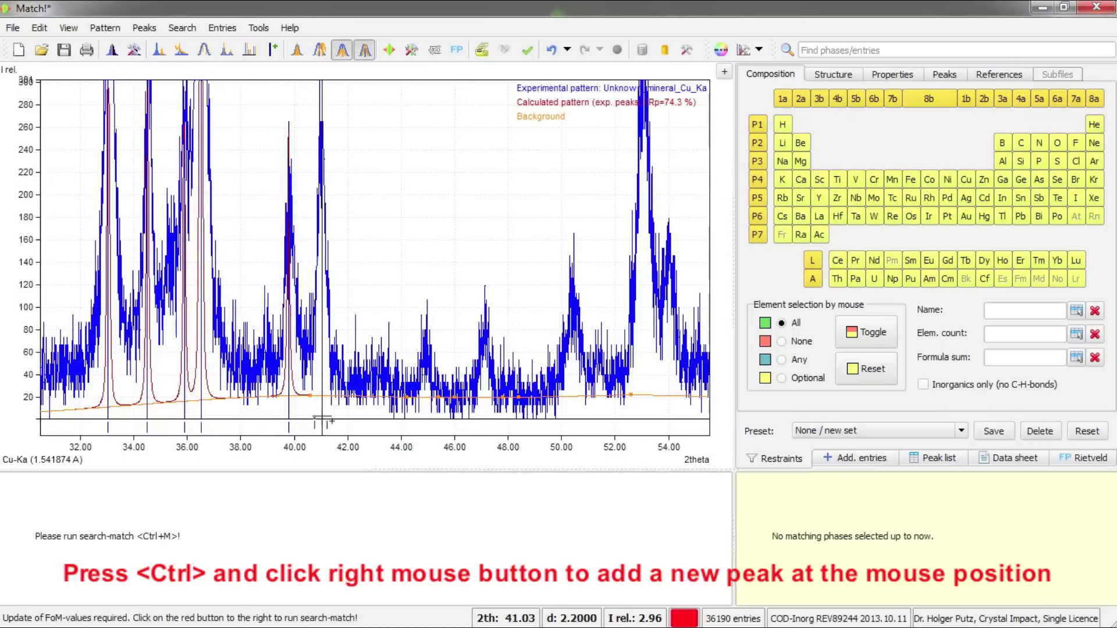
pyautogui.keyDown('ctrl'); pyautogui.rightClick(426, 434); pyautogui.keyUp('ctrl')
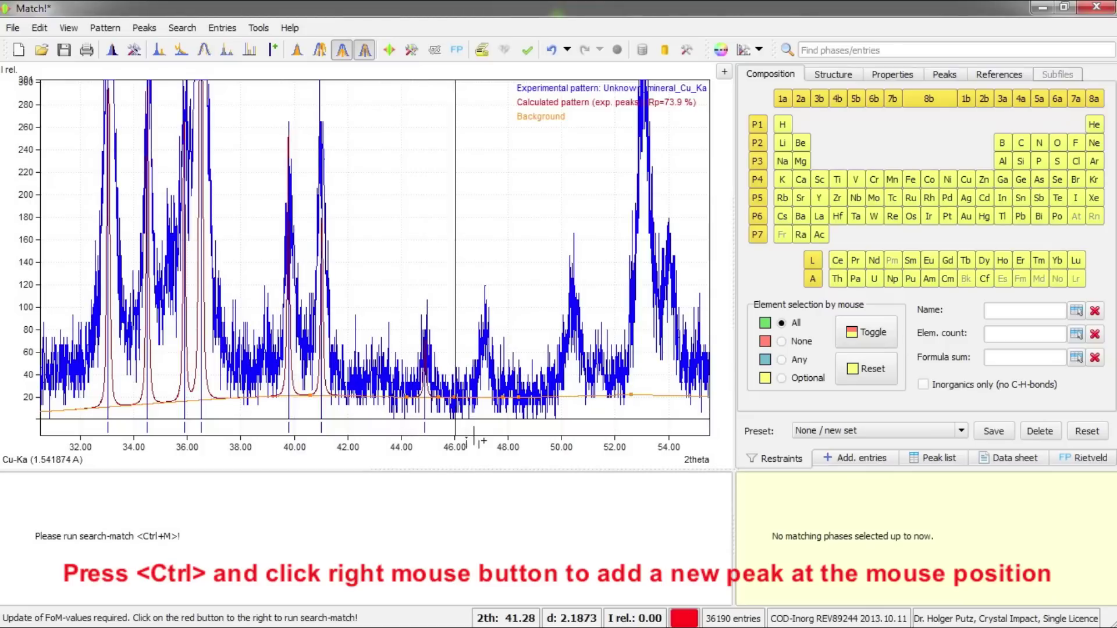
pyautogui.keyDown('ctrl'); pyautogui.rightClick(484, 406); pyautogui.keyUp('ctrl')
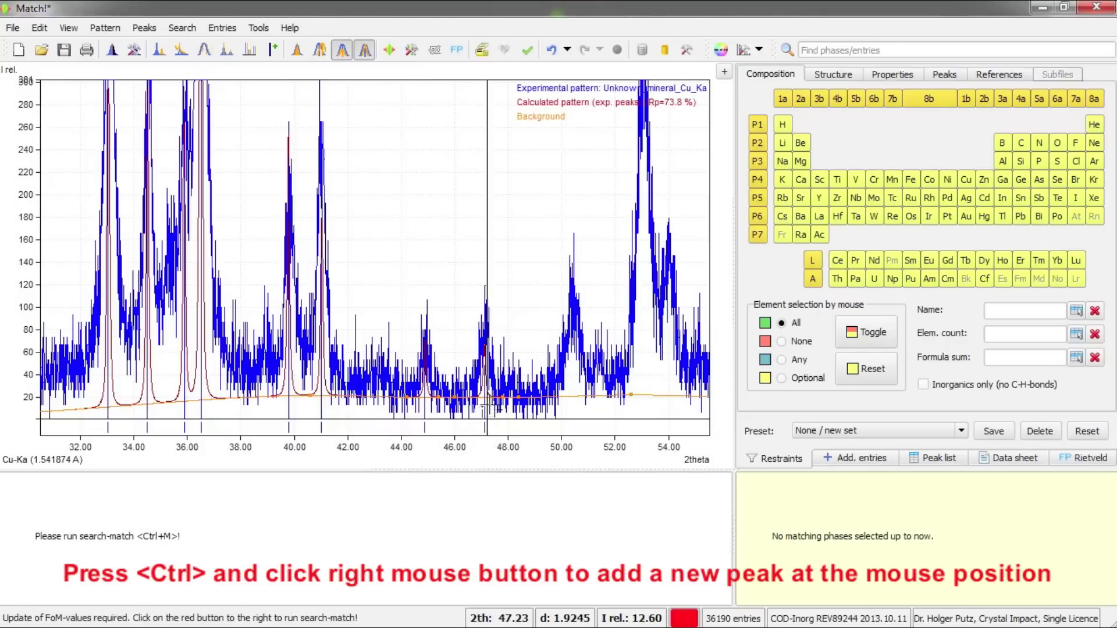
pyautogui.keyDown('ctrl'); pyautogui.rightClick(573, 398); pyautogui.keyUp('ctrl')
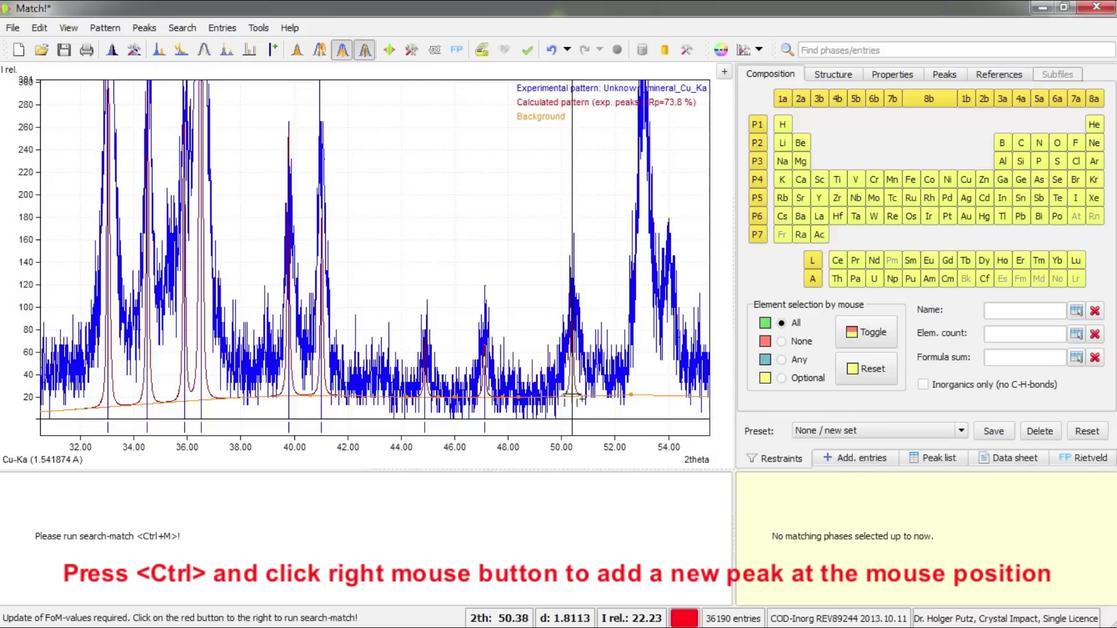
pyautogui.keyDown('ctrl'); pyautogui.rightClick(642, 383); pyautogui.keyUp('ctrl')
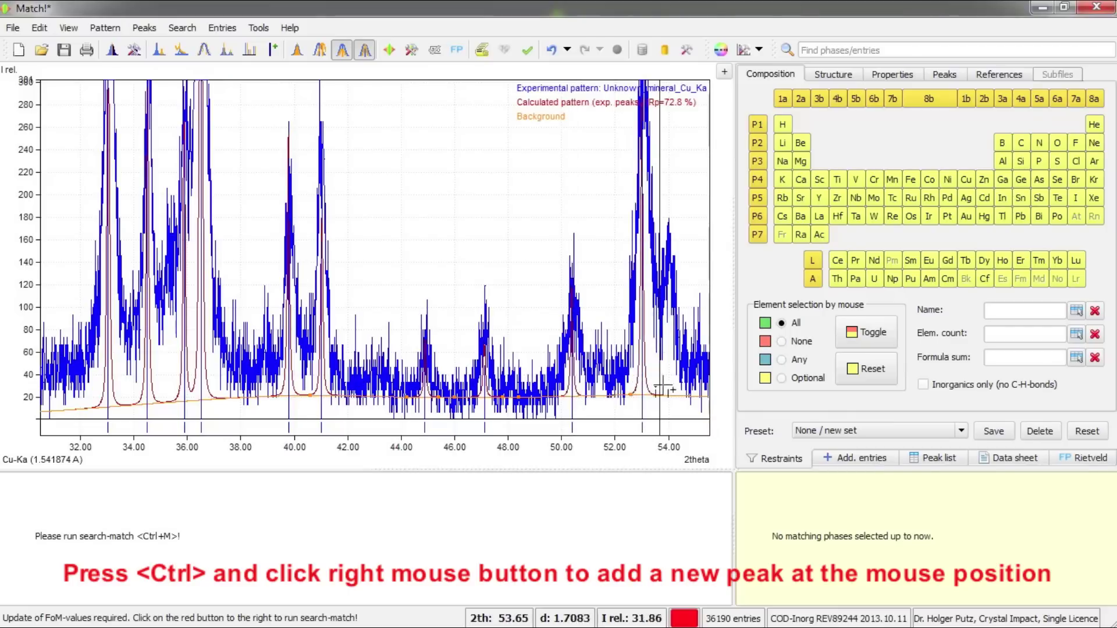
pyautogui.keyDown('ctrl'); pyautogui.rightClick(667, 394); pyautogui.keyUp('ctrl')
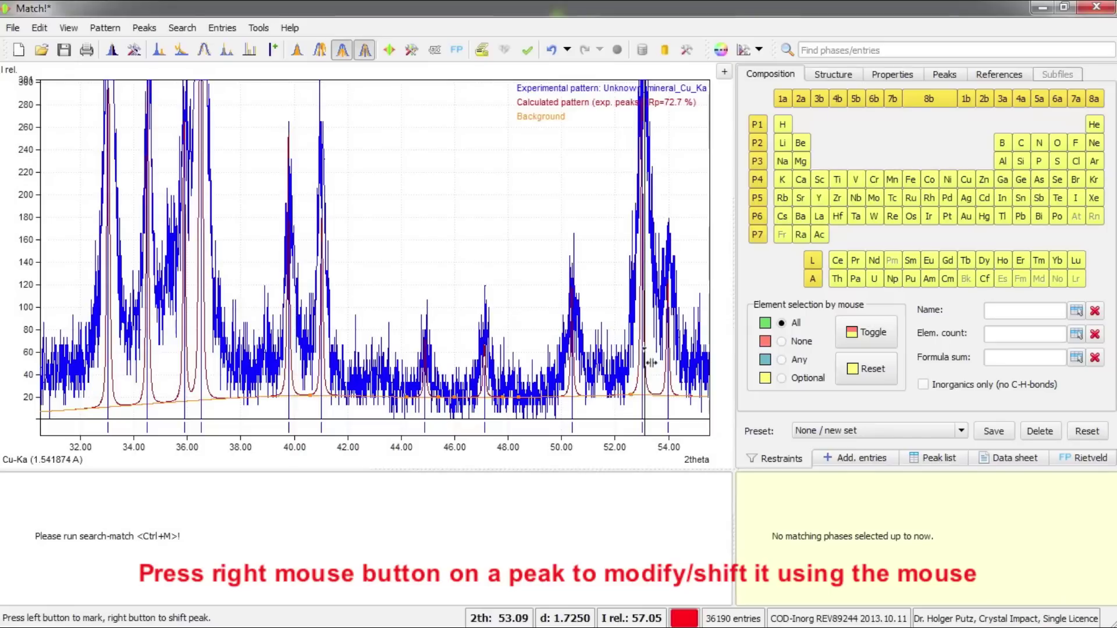
# Step: Shift the peak near 53.0° to about 53.1° 2theta, and switch off the vertical cursor line
pyautogui.moveTo(652, 363)
pyautogui.mouseDown()
pyautogui.moveTo(675, 367)
pyautogui.moveTo(653, 375)
pyautogui.mouseUp()
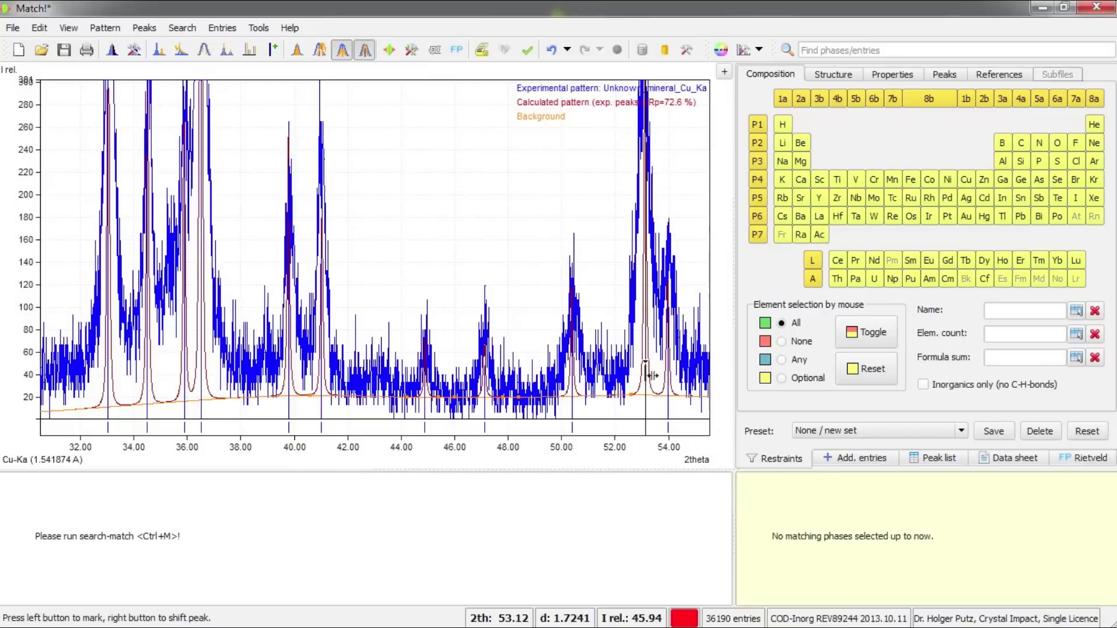
pyautogui.hotkey('ctrl', 'x')
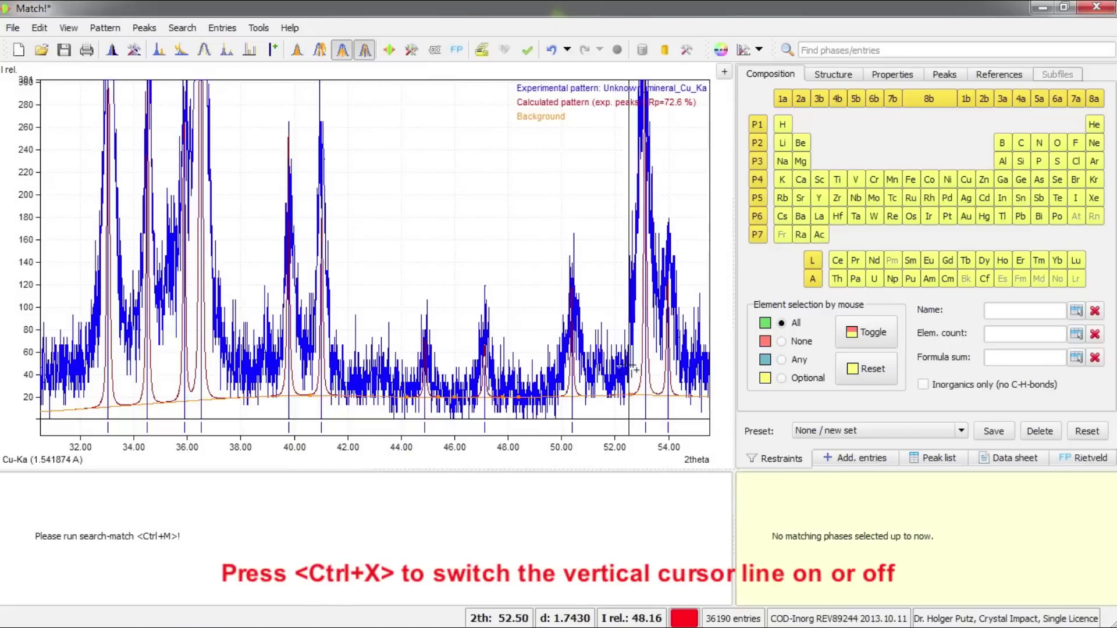
pyautogui.hotkey('ctrl', 'x')
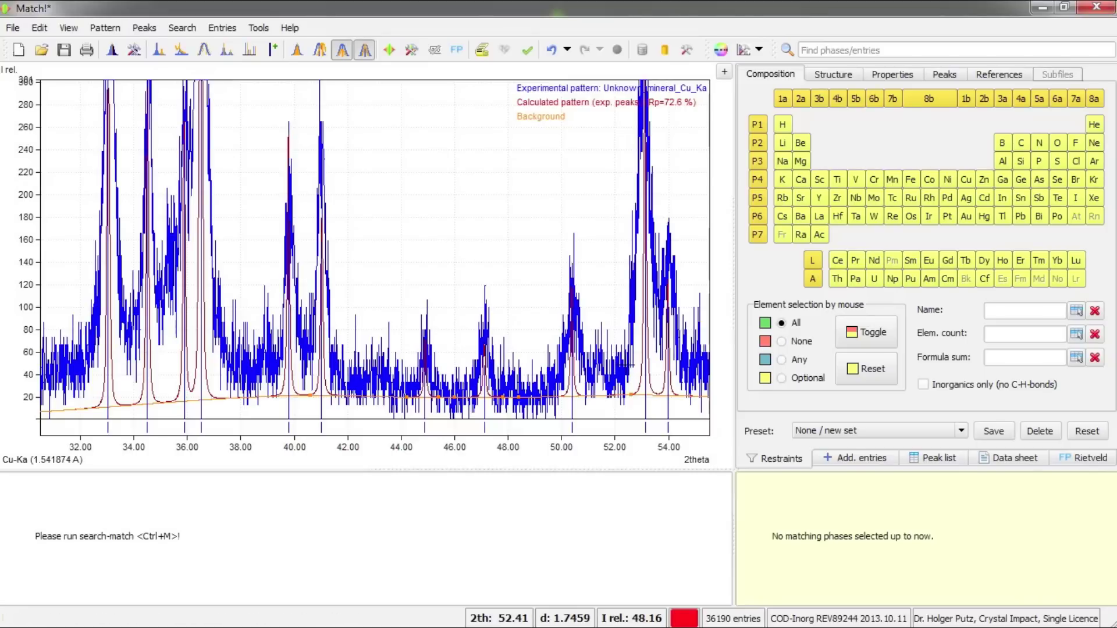
# Step: Run a search-match on the processed pattern and have the matching phases selected automatically
pyautogui.doubleClick(609, 313)
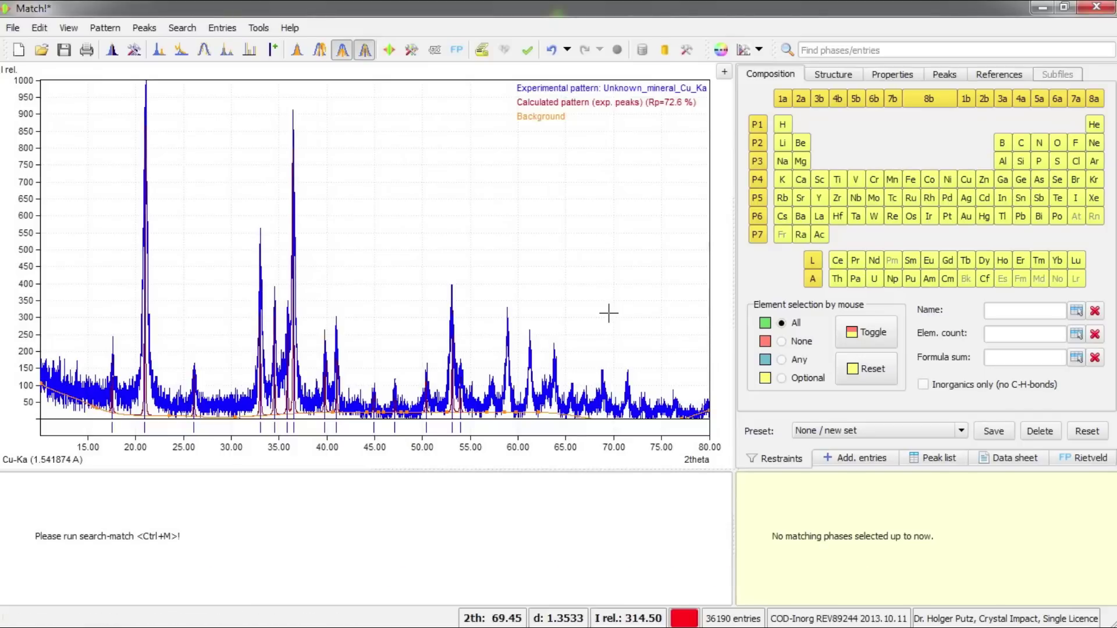
pyautogui.click(389, 52)
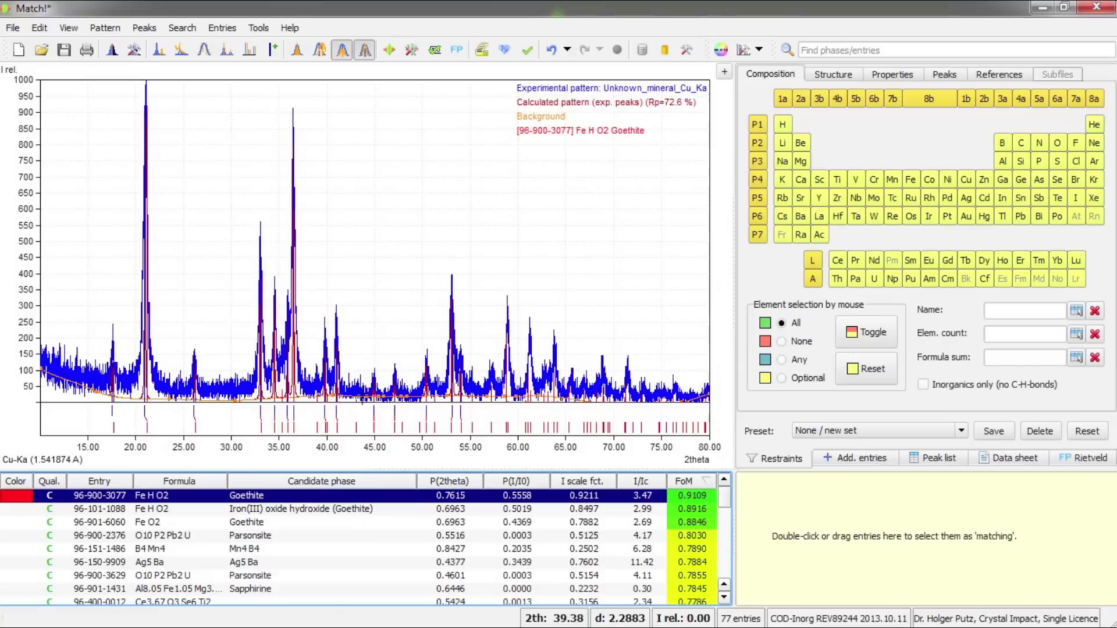
pyautogui.click(435, 51)
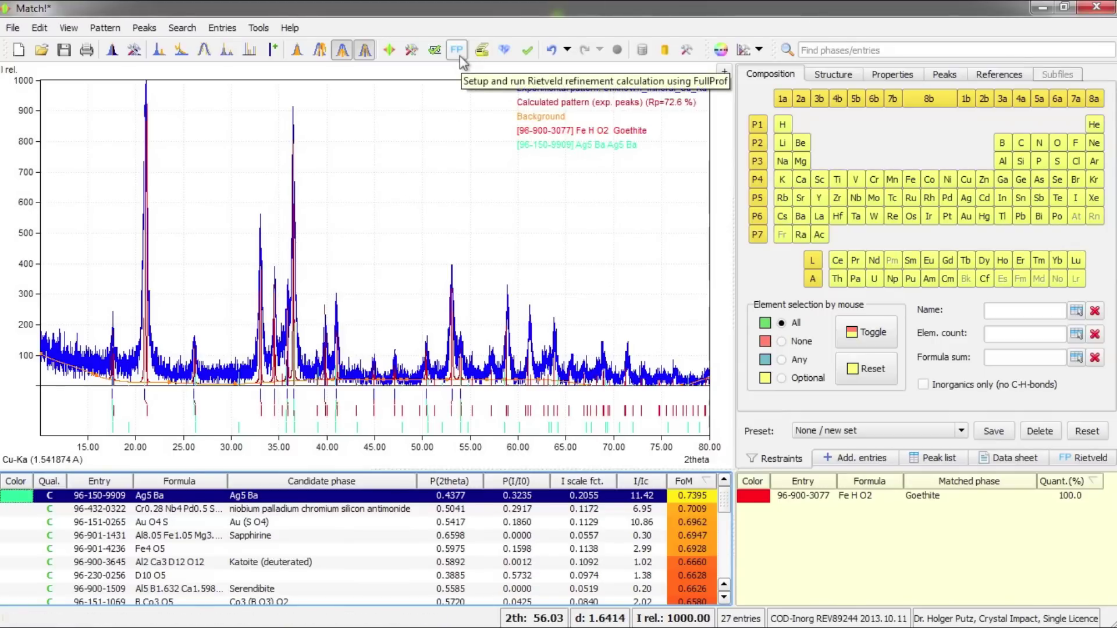
# Step: Open the report on the phase identification results
pyautogui.click(481, 52)
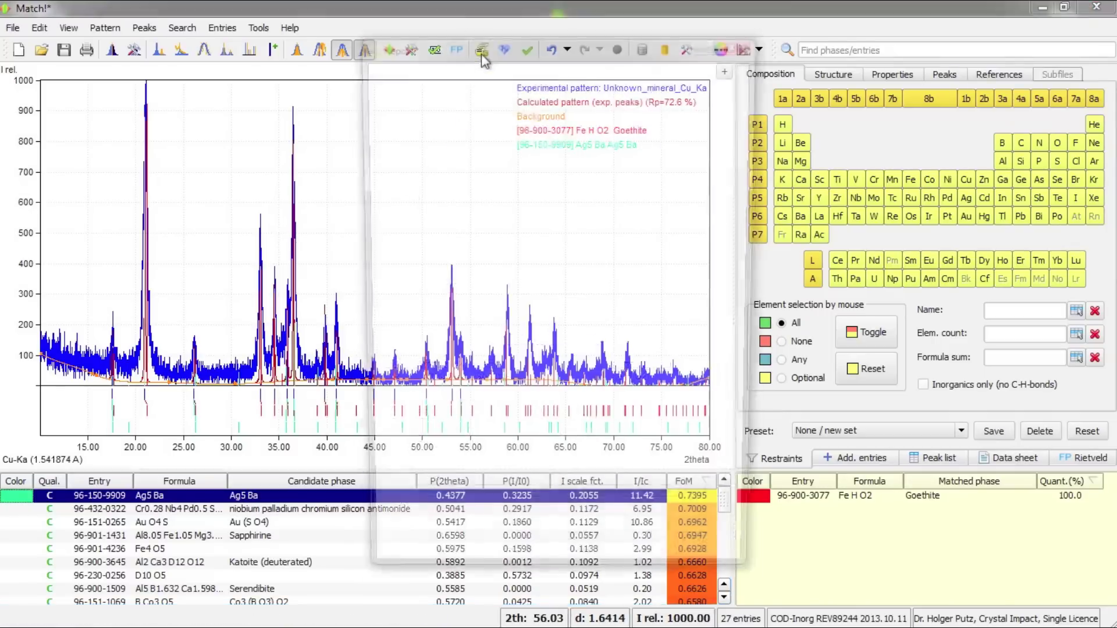